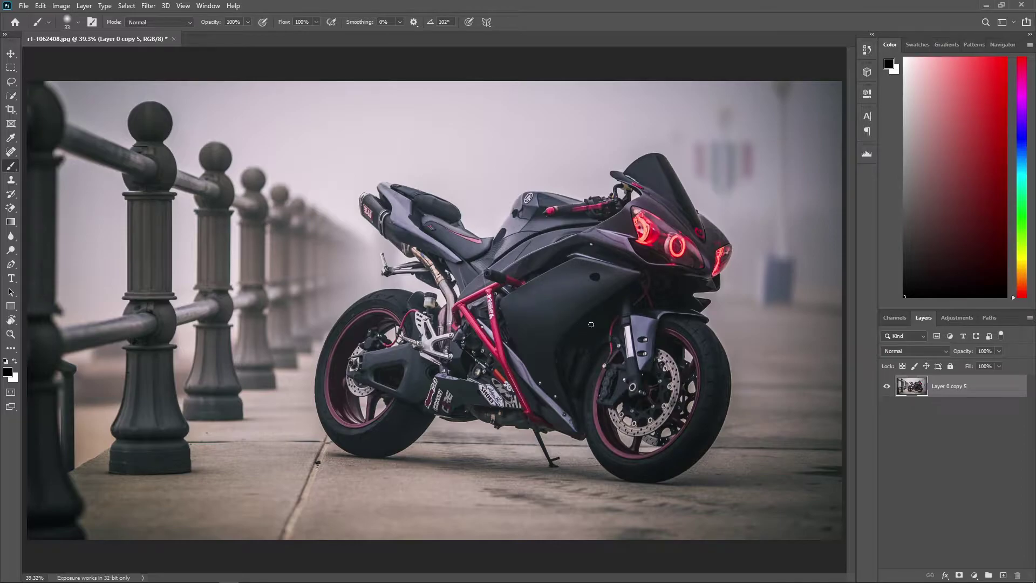
- Zoom the view and select the Layer 0 copy 5 photo layer
key(z)
drag(499, 280, 491, 326)
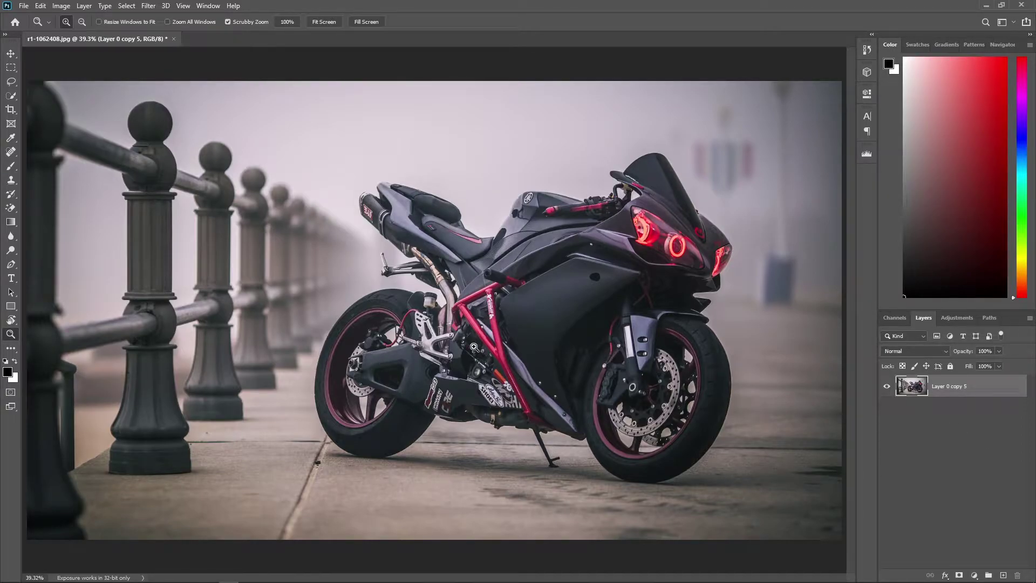
click(941, 461)
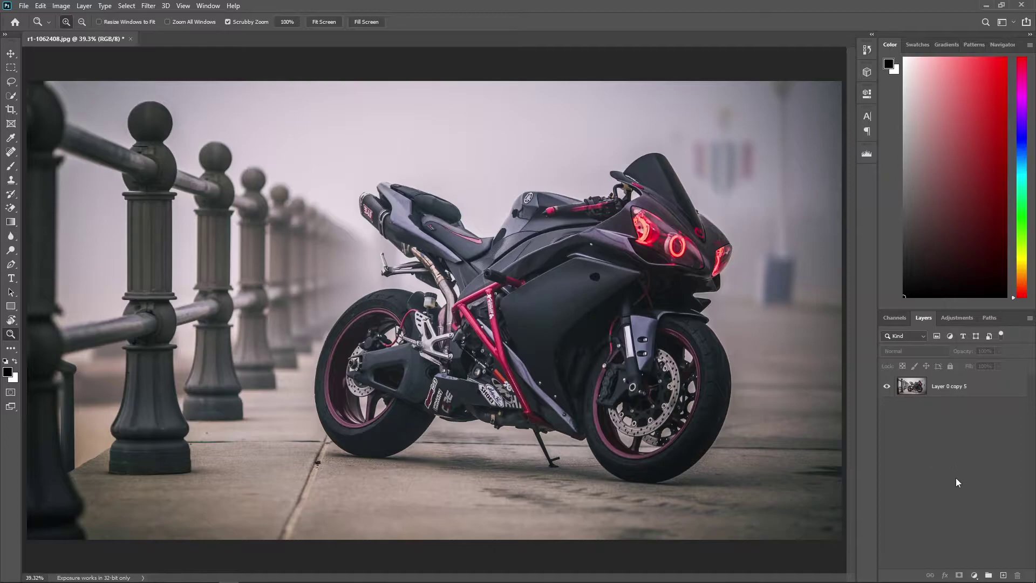
click(973, 386)
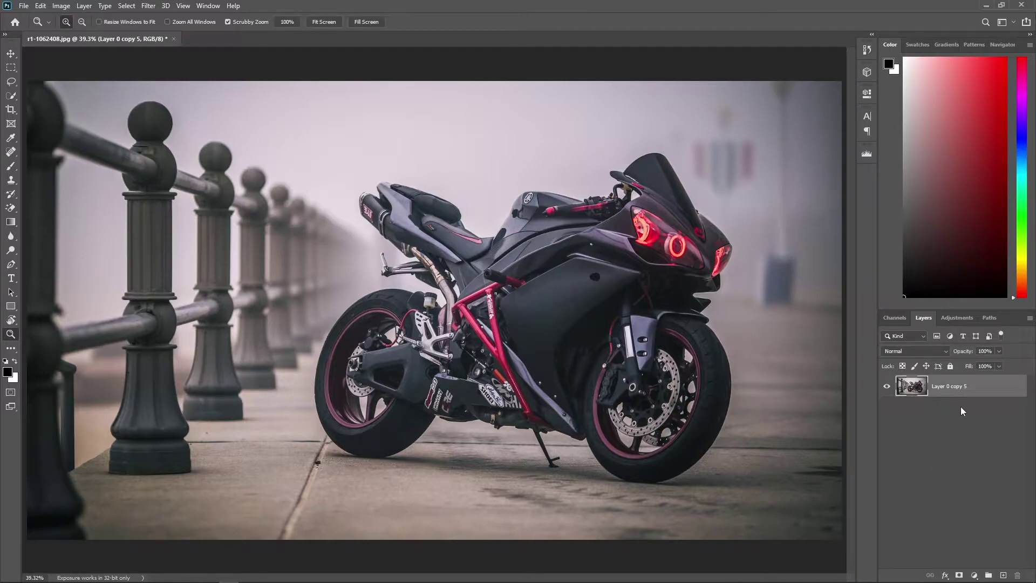
click(957, 439)
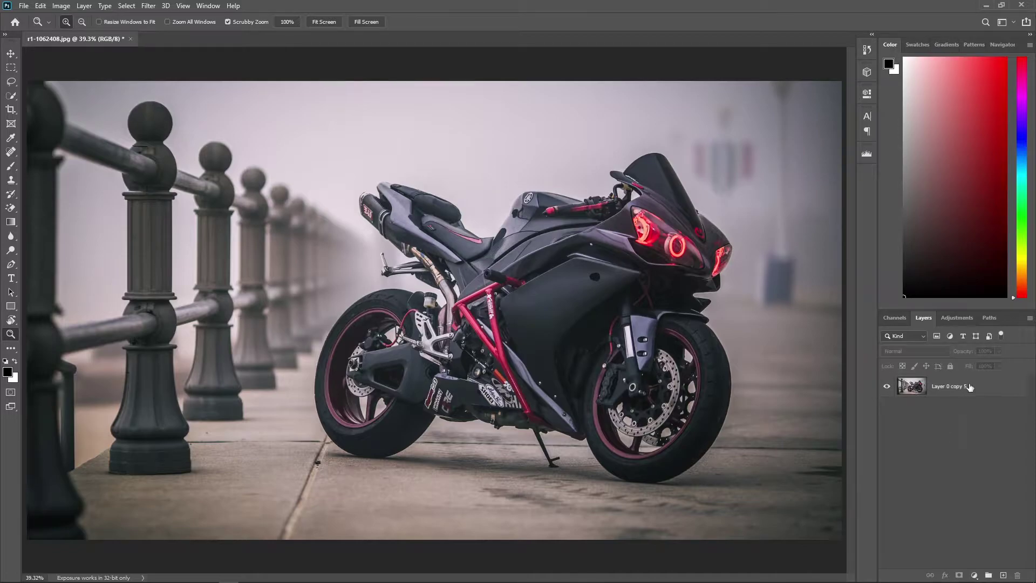
- Duplicate the photo layer and delete extra copies, leaving Layer 0 copy 7 above copy 8
drag(952, 388, 946, 454)
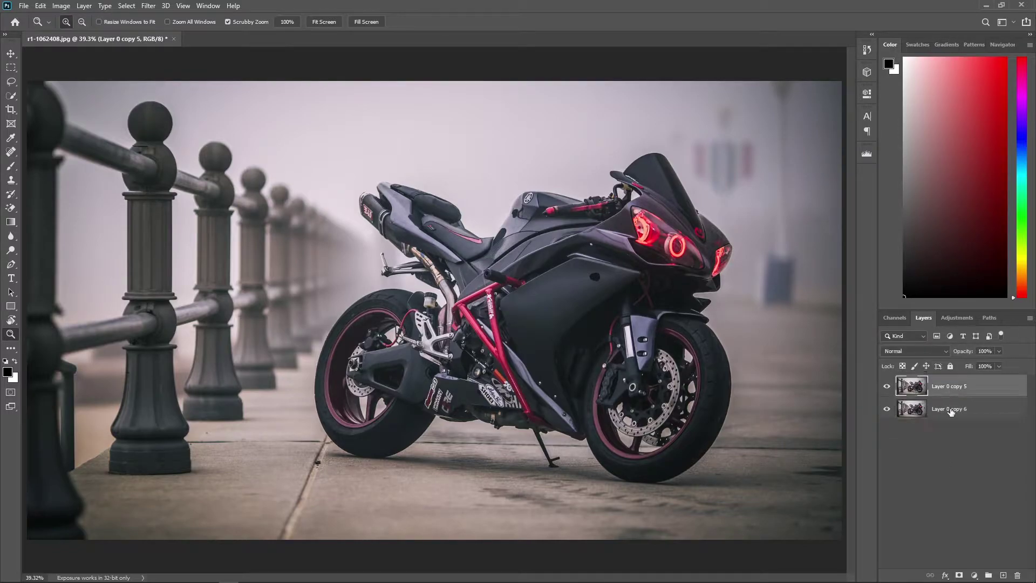
key(ctrl+z)
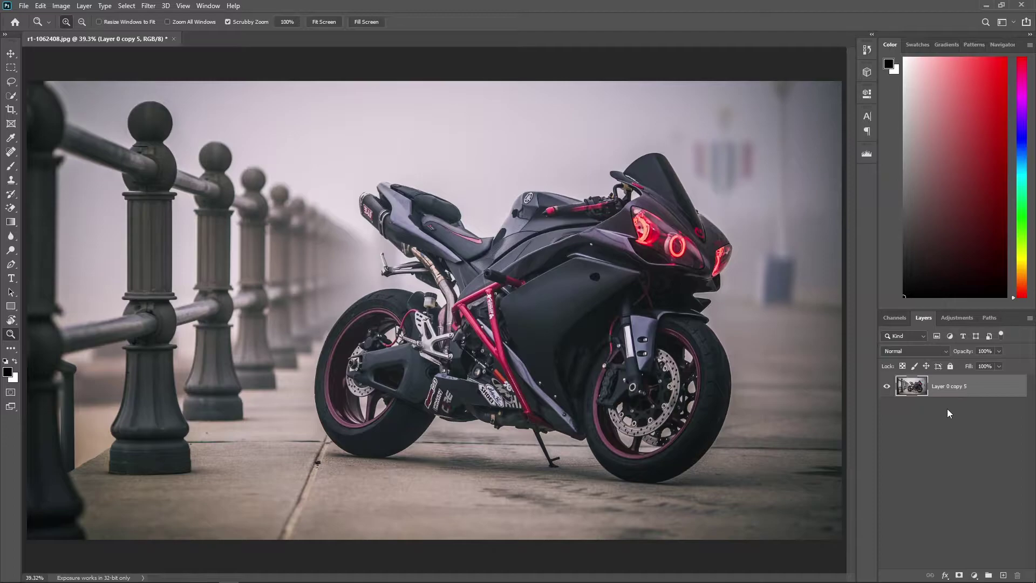
drag(958, 381, 952, 401)
key(ctrl+z)
key(ctrl+j)
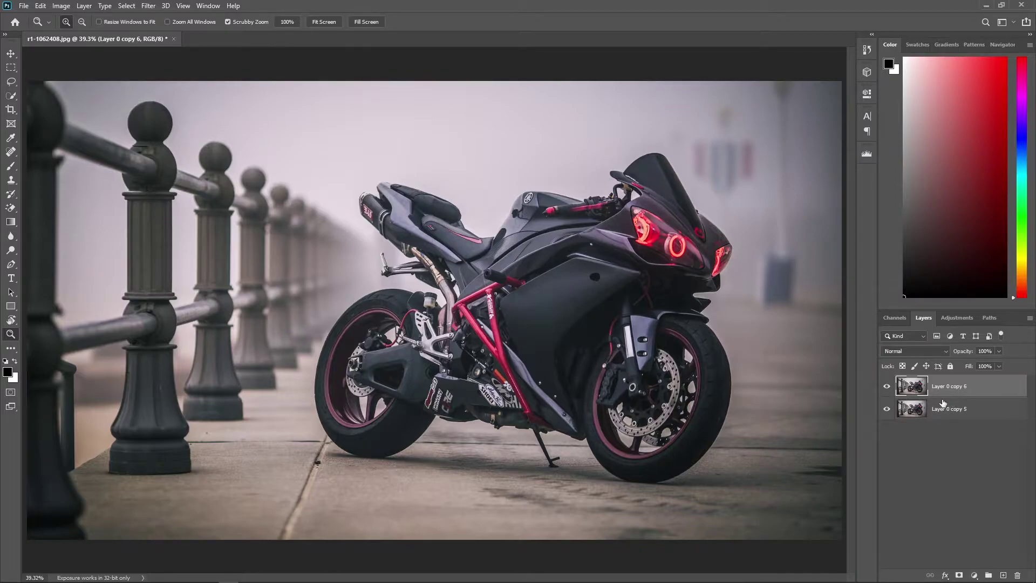
click(954, 414)
key(Delete)
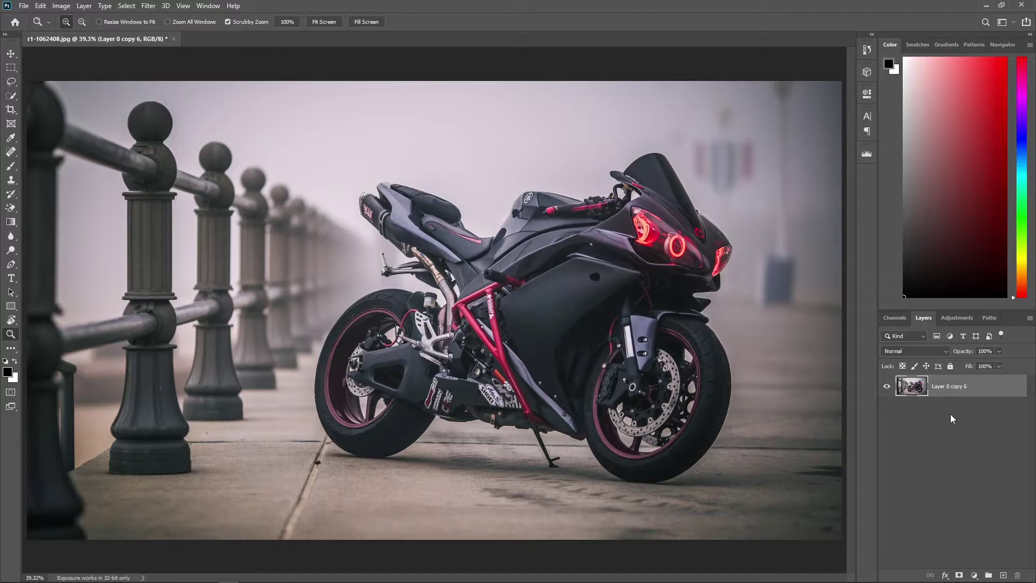
key(ctrl+j)
mouse_move(953, 414)
mouse_down()
mouse_move(954, 423)
mouse_move(959, 390)
mouse_move(948, 429)
mouse_up()
key(Delete)
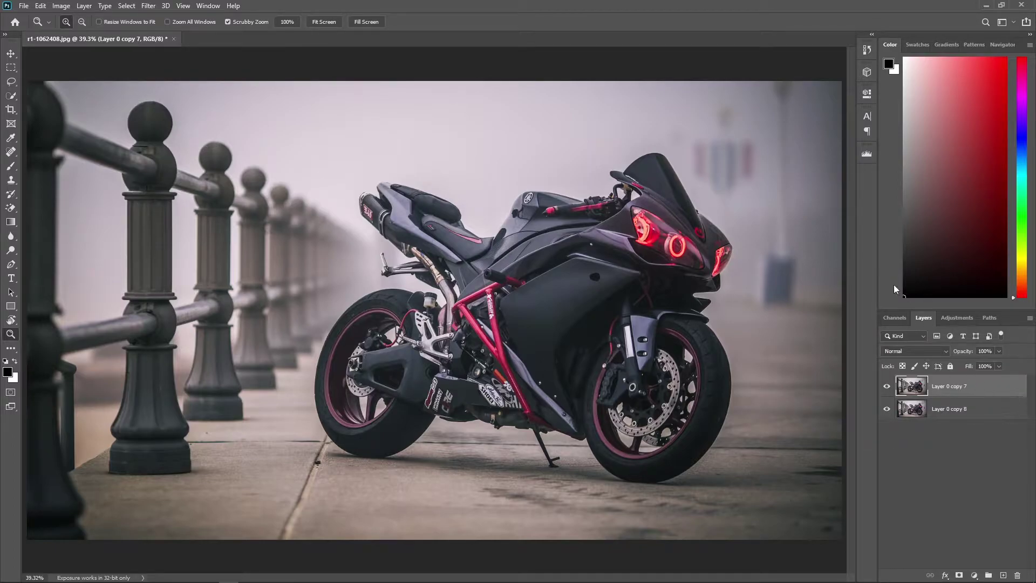
- Bring up the Properties panel from the Window menu
click(867, 96)
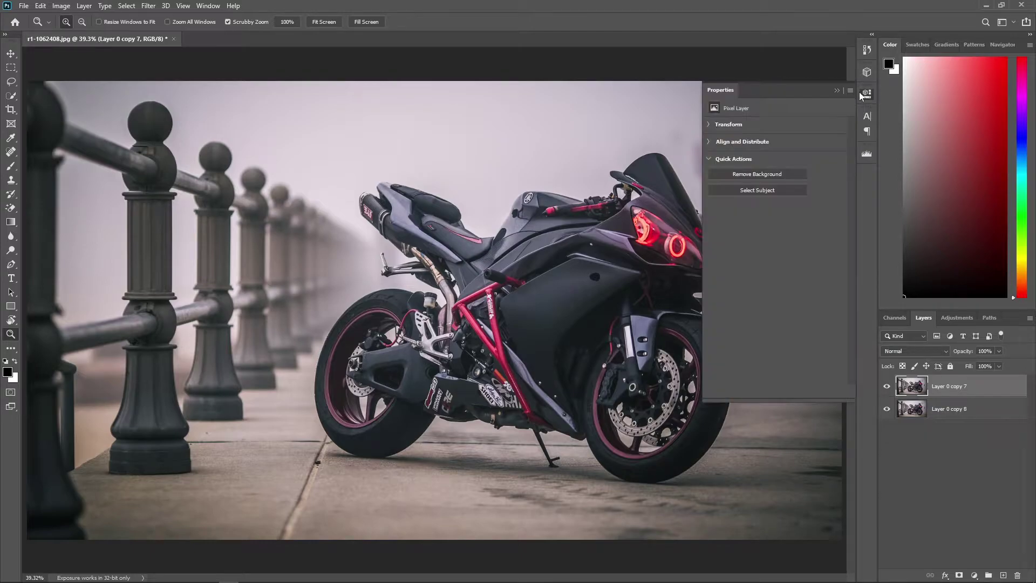
click(866, 94)
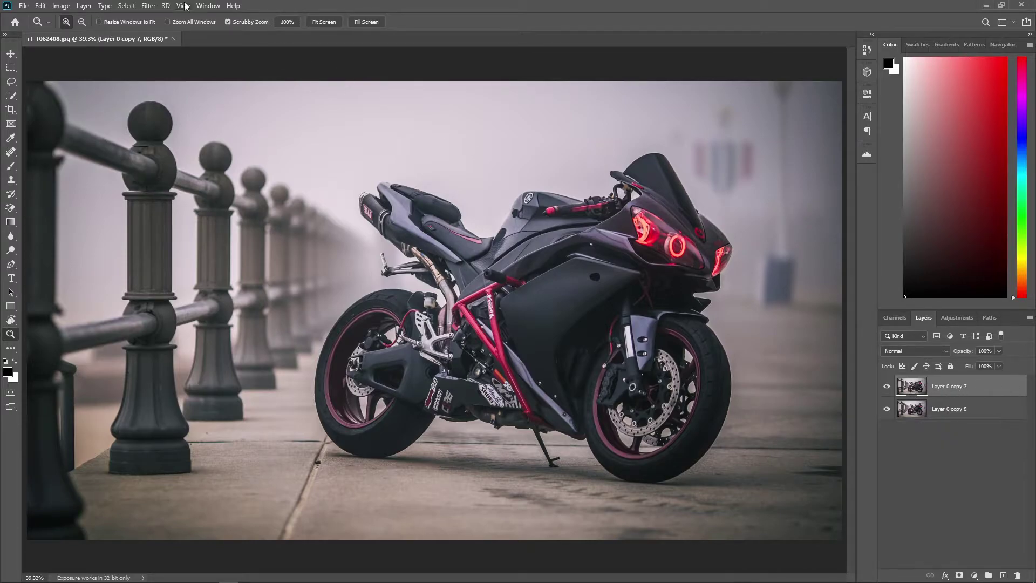
click(203, 5)
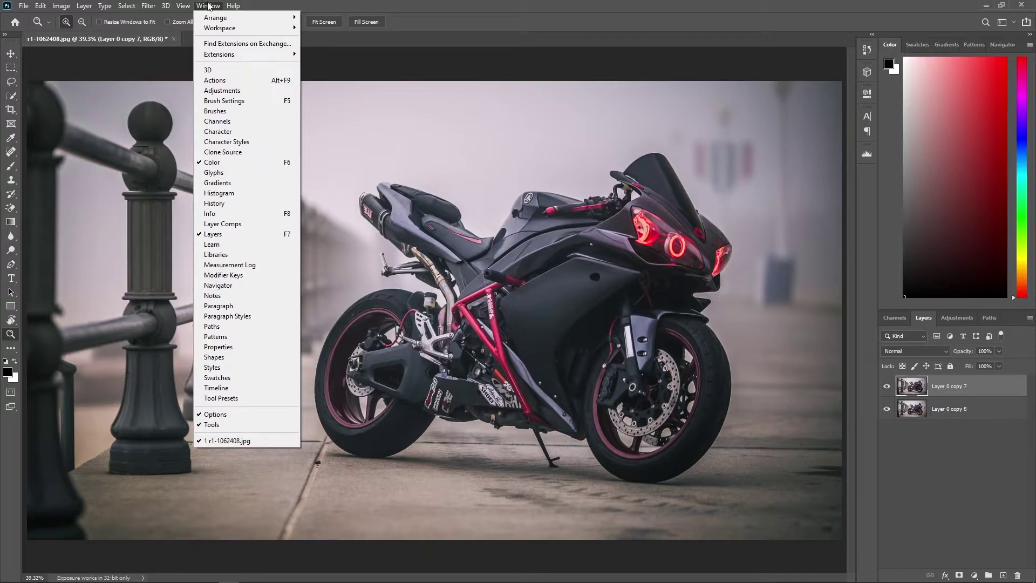
click(209, 6)
click(210, 5)
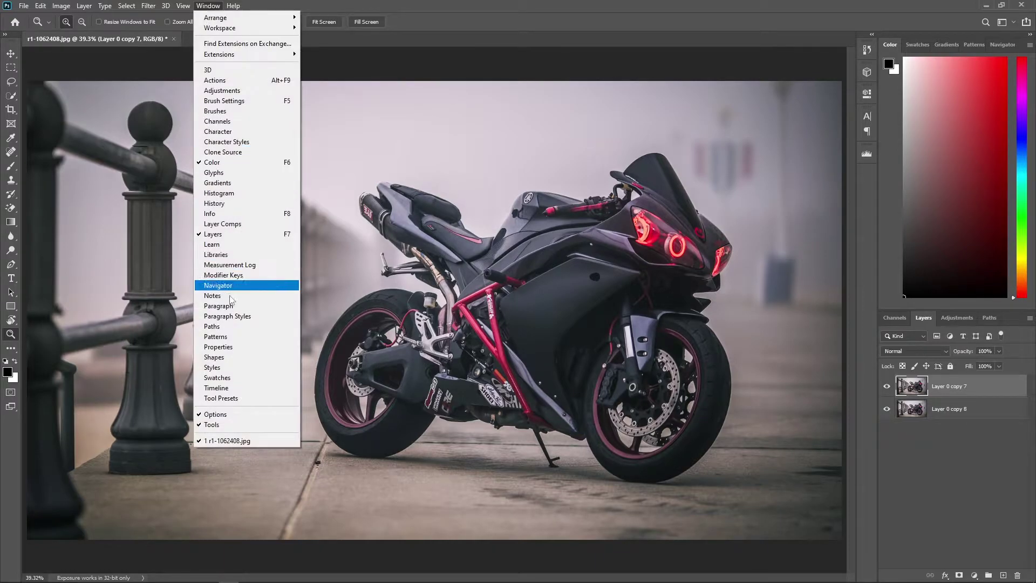
click(218, 347)
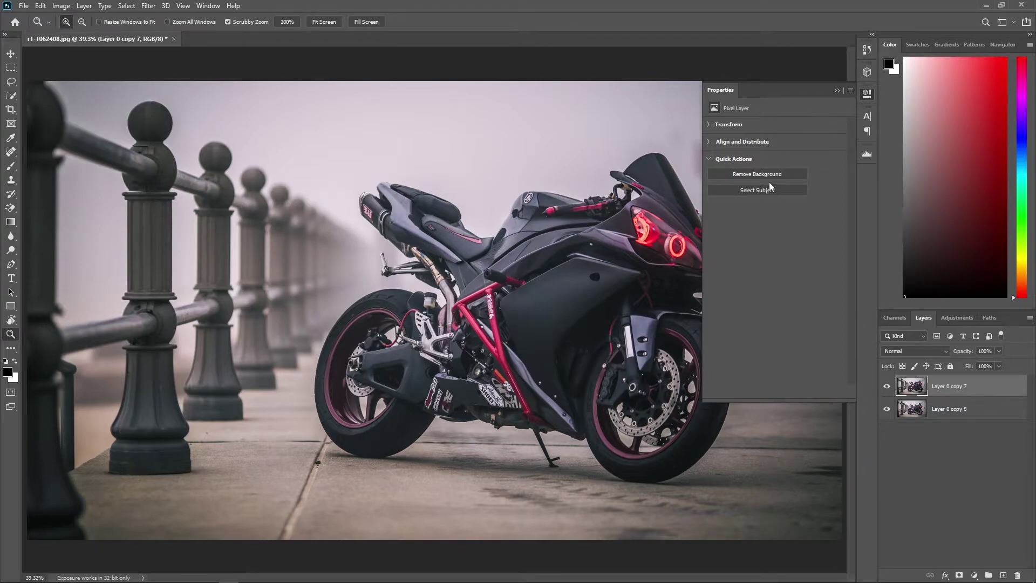
- Apply Quick Actions' Remove Background to the top motorcycle layer, Layer 0 copy 7
click(708, 160)
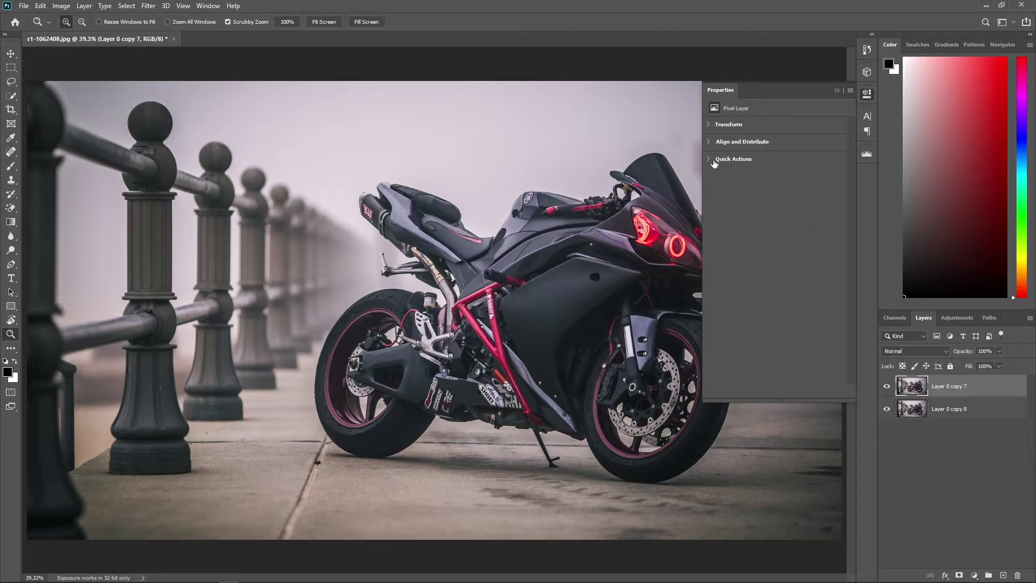
click(711, 159)
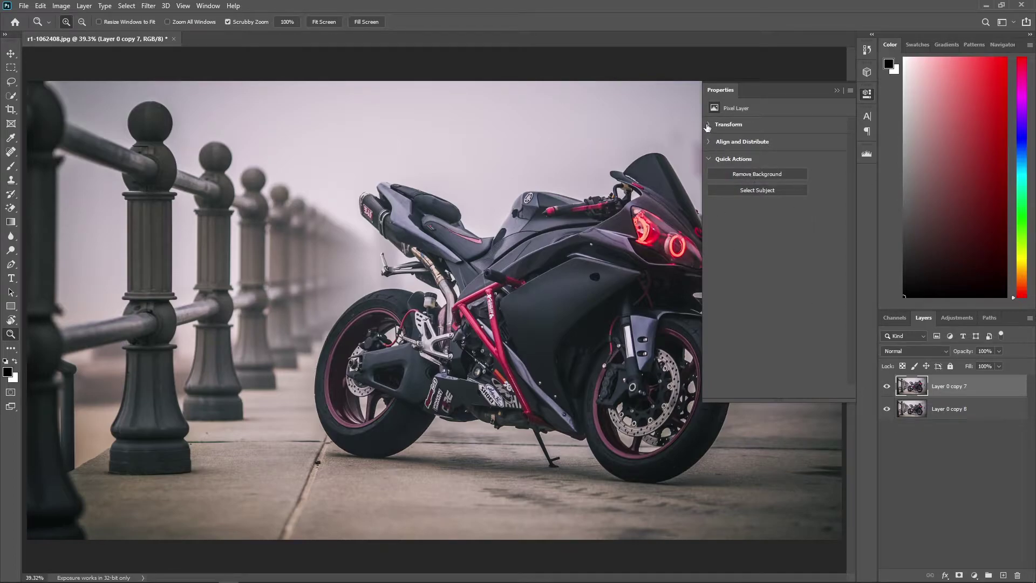
click(708, 125)
click(708, 125)
click(709, 142)
click(709, 142)
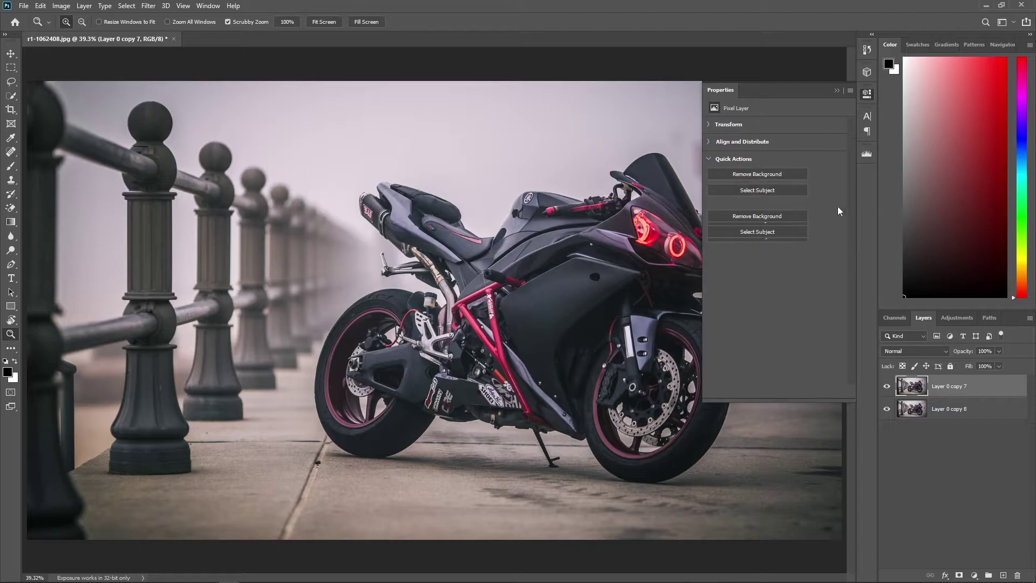
click(766, 175)
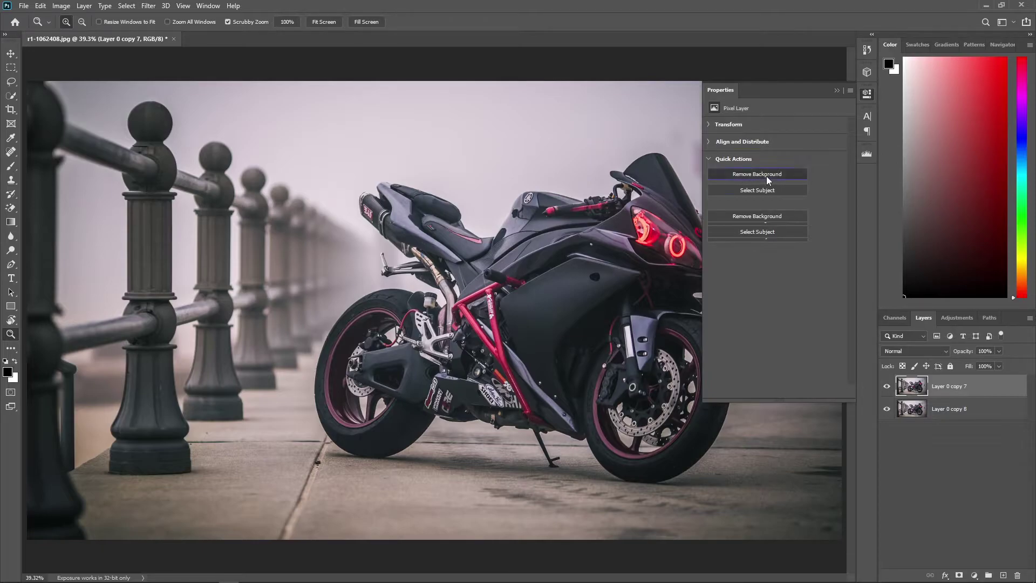
- Add a black #000000 Solid Color fill layer and move it beneath Layer 0 copy 7
click(974, 575)
click(973, 387)
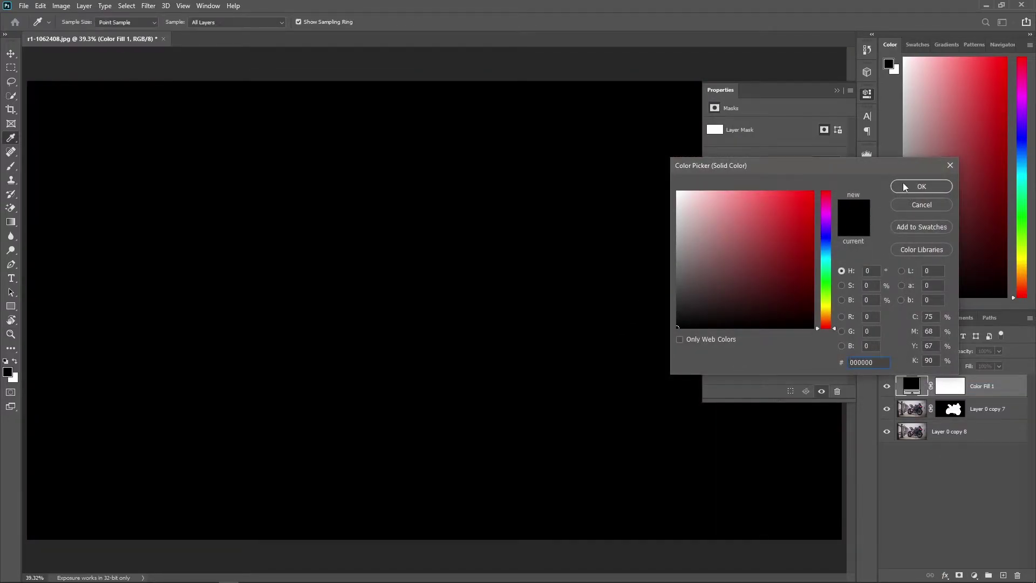
click(920, 186)
key(z)
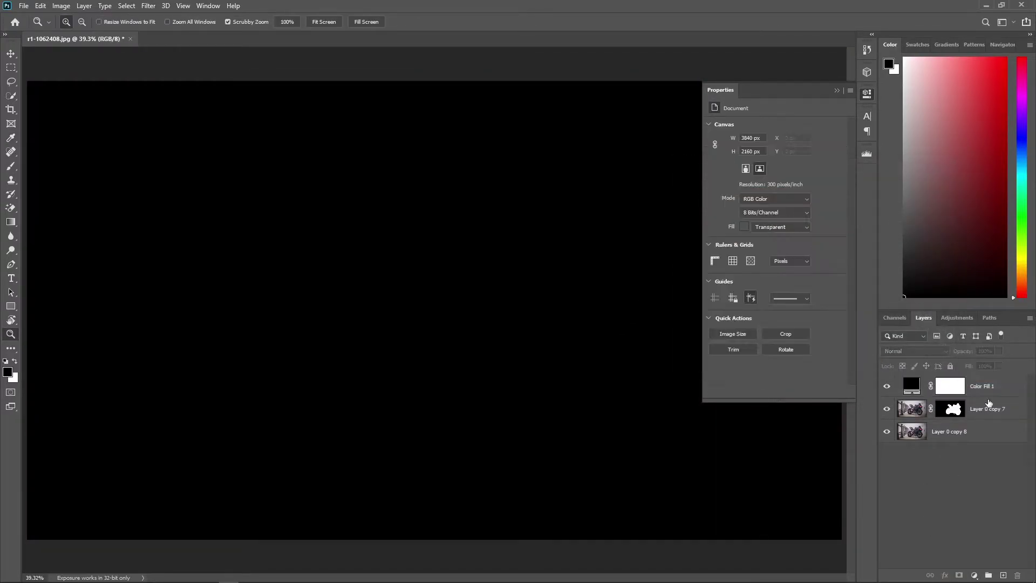
drag(973, 386, 973, 418)
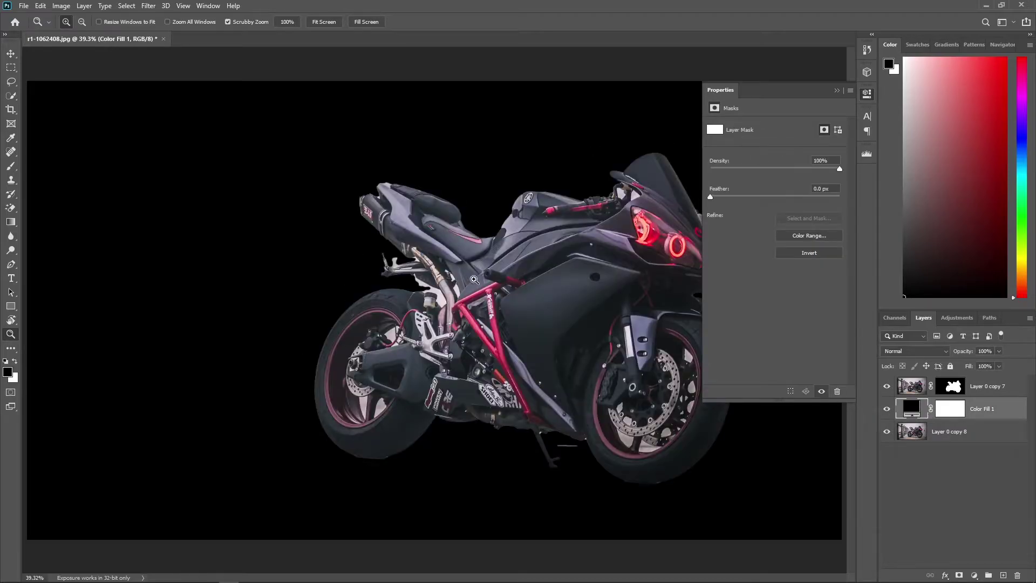
click(837, 90)
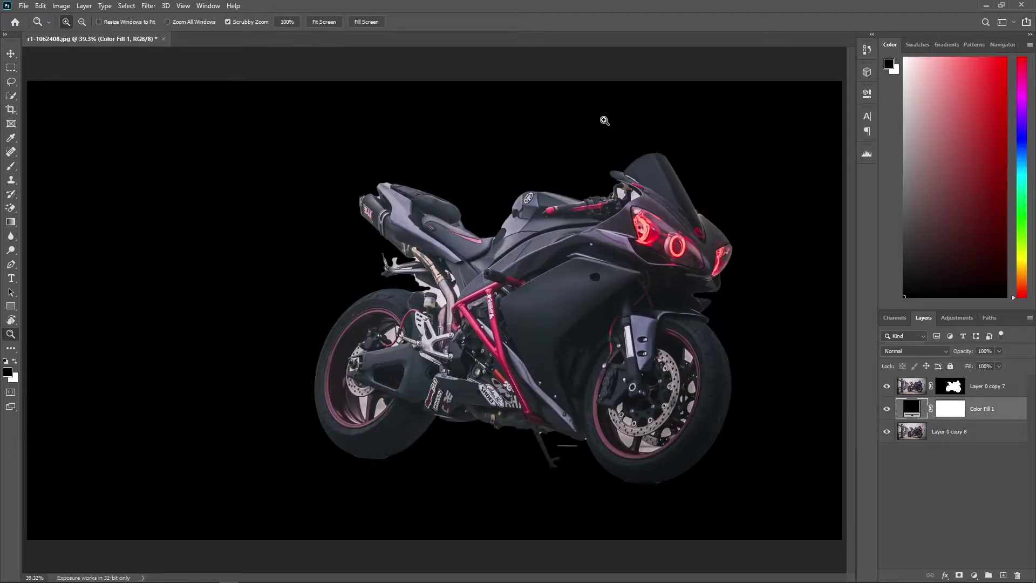
- Target the motorcycle's mask and paint white to restore the exhaust's top edge
drag(366, 196, 358, 296)
click(943, 386)
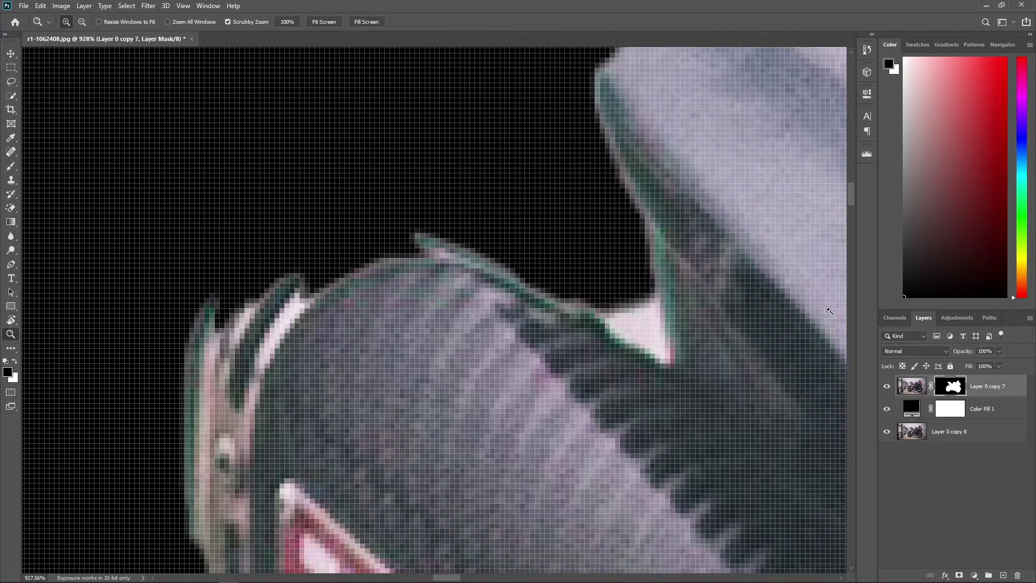
key(b)
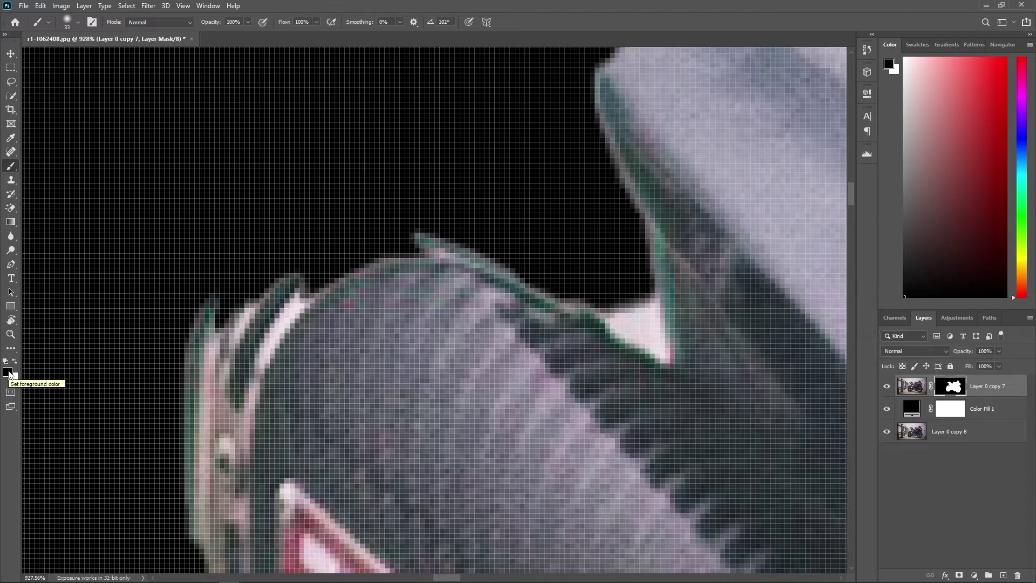
key(x)
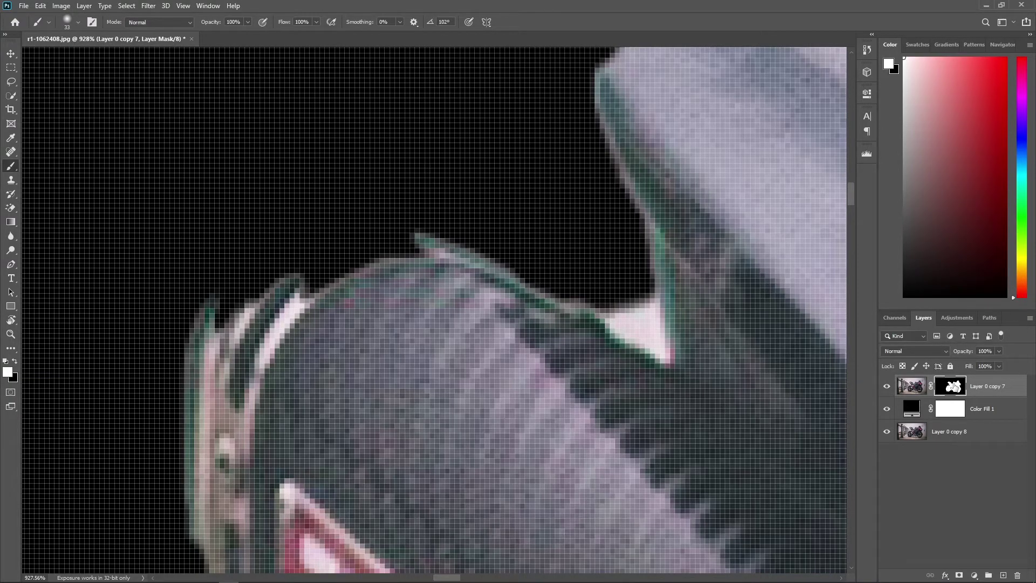
click(911, 386)
click(952, 386)
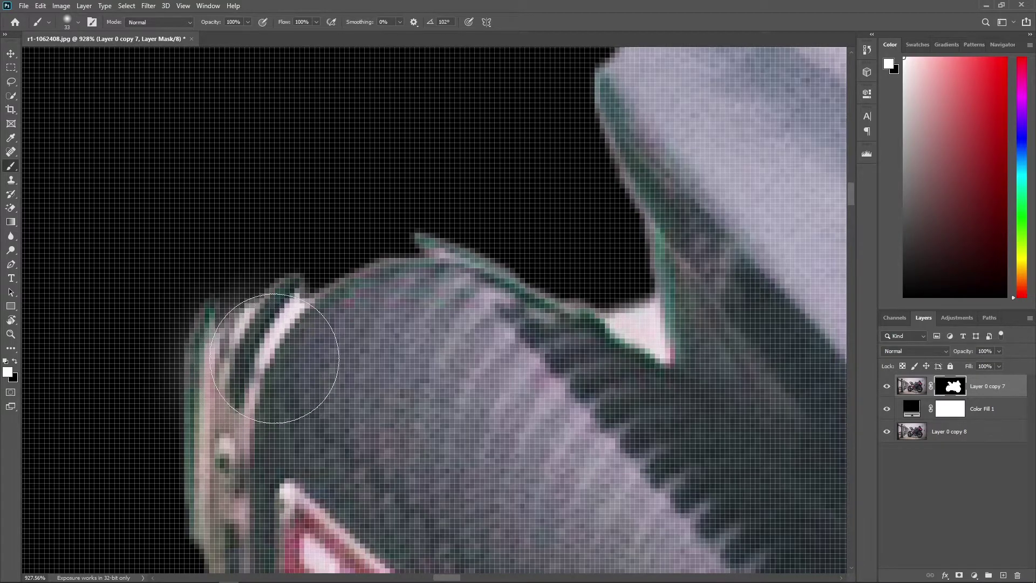
mouse_move(278, 355)
mouse_down()
mouse_move(362, 307)
mouse_move(411, 297)
mouse_move(482, 313)
mouse_move(456, 307)
mouse_move(462, 347)
mouse_up()
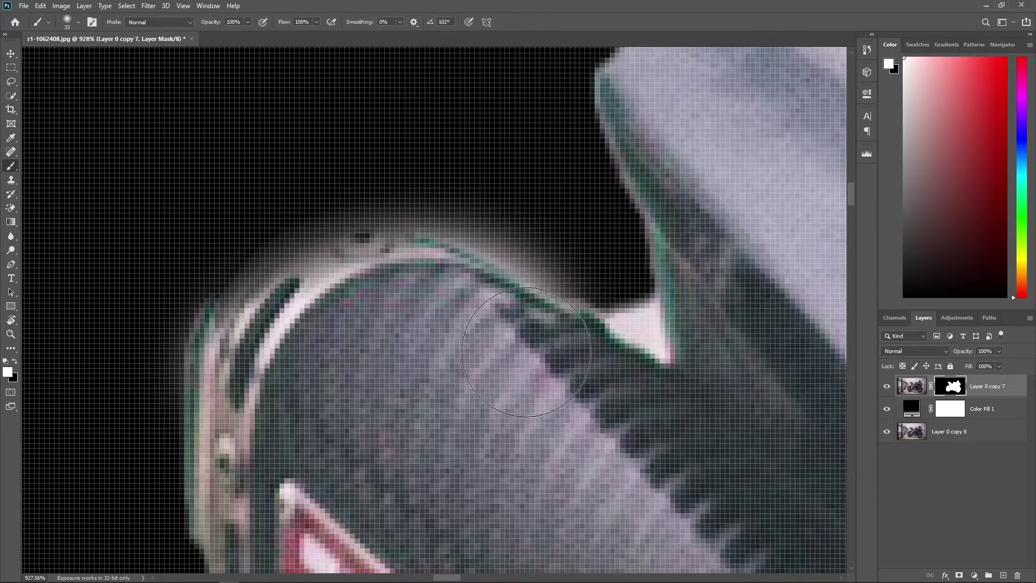
mouse_move(526, 353)
mouse_down()
mouse_move(694, 405)
mouse_move(472, 416)
mouse_move(409, 439)
mouse_up()
- Zoom closer and paint back the seat's upper edge on the mask
key(z)
mouse_move(373, 262)
mouse_down()
mouse_move(465, 256)
mouse_move(418, 295)
mouse_move(375, 296)
mouse_move(451, 313)
mouse_move(432, 310)
mouse_move(431, 279)
mouse_move(445, 290)
mouse_move(406, 308)
mouse_move(354, 302)
mouse_up()
key(b)
mouse_move(206, 379)
mouse_down()
mouse_move(253, 331)
mouse_move(339, 295)
mouse_move(507, 262)
mouse_move(573, 264)
mouse_move(492, 258)
mouse_move(663, 291)
mouse_move(498, 274)
mouse_move(333, 295)
mouse_move(569, 273)
mouse_move(707, 334)
mouse_move(593, 316)
mouse_move(335, 247)
mouse_move(365, 236)
mouse_up()
drag(590, 264, 103, 148)
key(z)
mouse_move(474, 296)
mouse_down()
mouse_move(383, 288)
mouse_move(205, 205)
mouse_up()
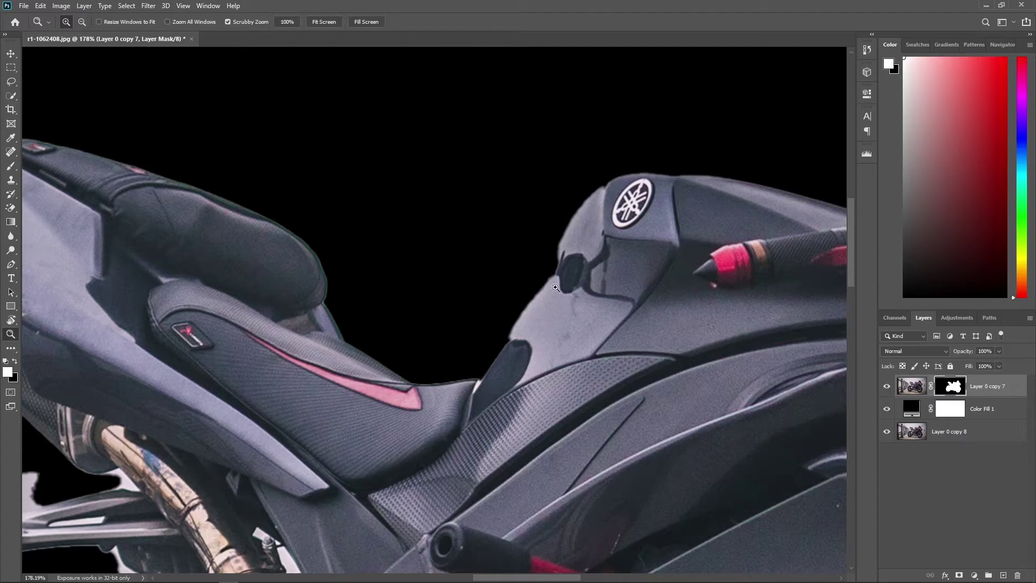
- Paint white down the fuel tank's left edge to restore it, then fit the bike on screen
drag(567, 265, 342, 225)
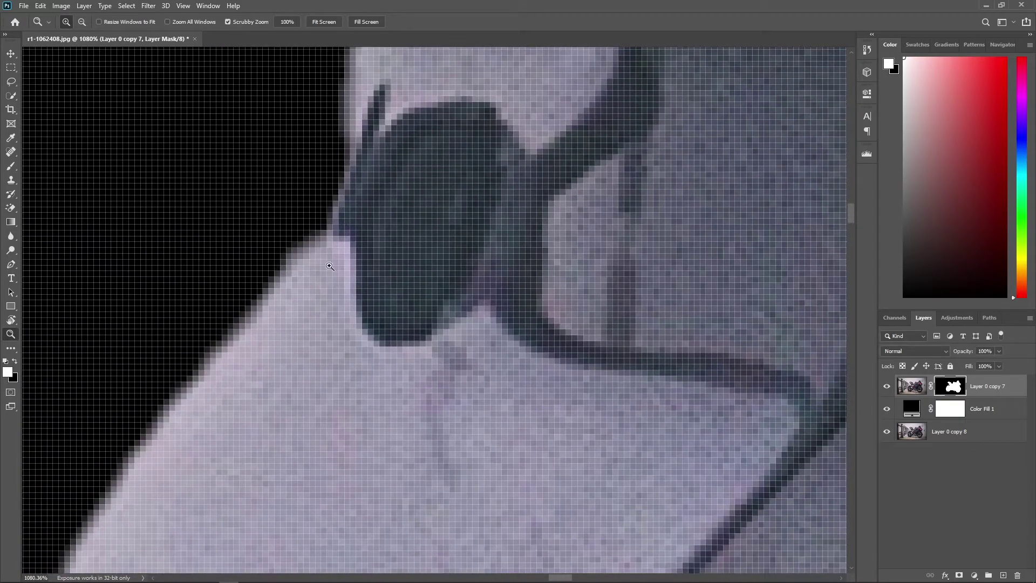
key(b)
mouse_move(316, 301)
mouse_down()
mouse_move(324, 108)
mouse_move(361, 108)
mouse_move(329, 205)
mouse_move(183, 410)
mouse_up()
drag(329, 335, 453, 216)
mouse_move(378, 221)
mouse_down()
mouse_move(284, 340)
mouse_move(201, 490)
mouse_up()
drag(306, 440, 506, 194)
mouse_move(391, 256)
mouse_down()
mouse_move(216, 501)
mouse_move(266, 447)
mouse_move(367, 289)
mouse_up()
key(ctrl+0)
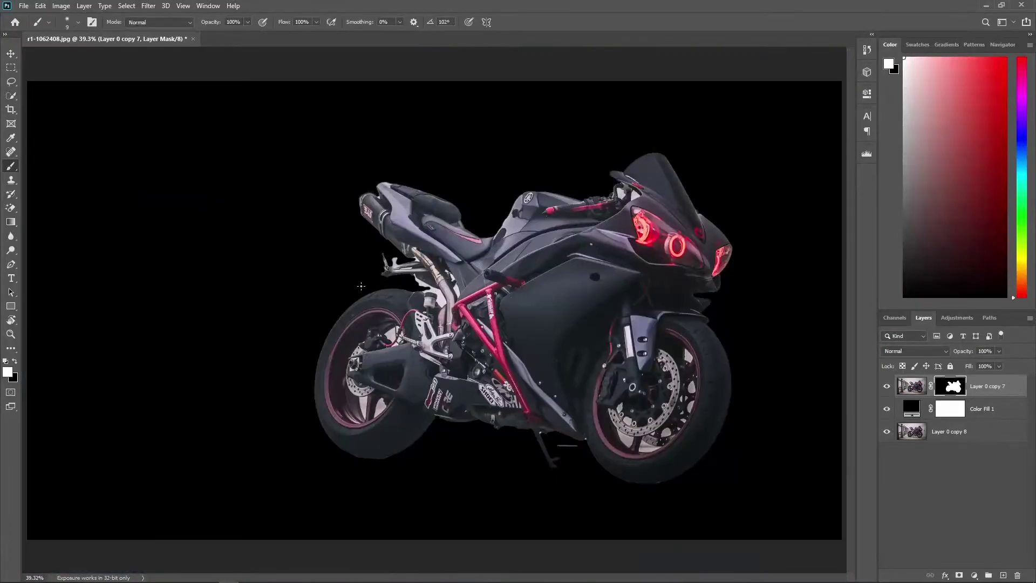
- Mask out the grey streak near the kickstand with a black, size 59 brush
key(z)
drag(519, 225, 596, 267)
scroll(596, 267, down, 10)
scroll(589, 265, up, 8)
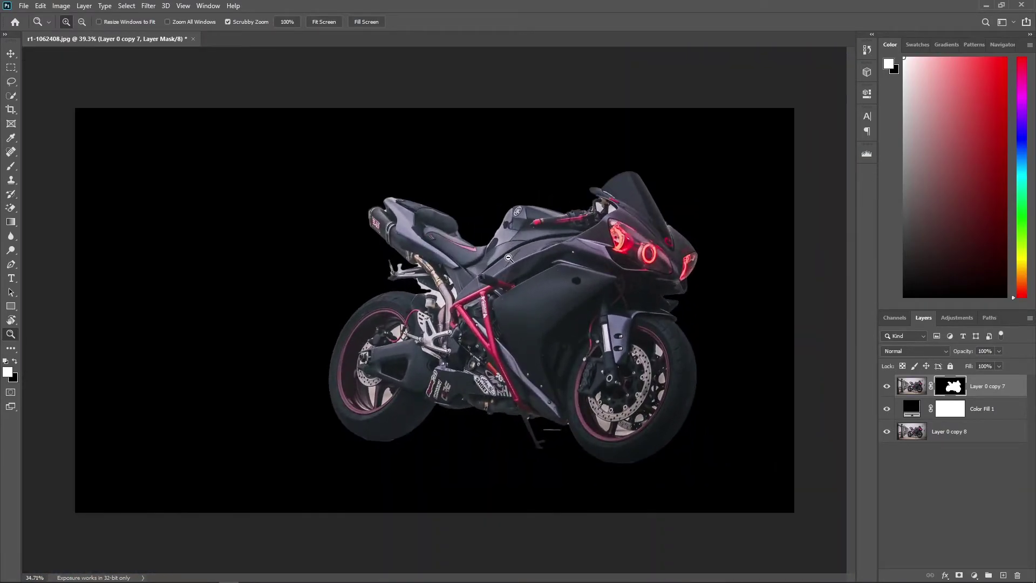
scroll(589, 264, down, 8)
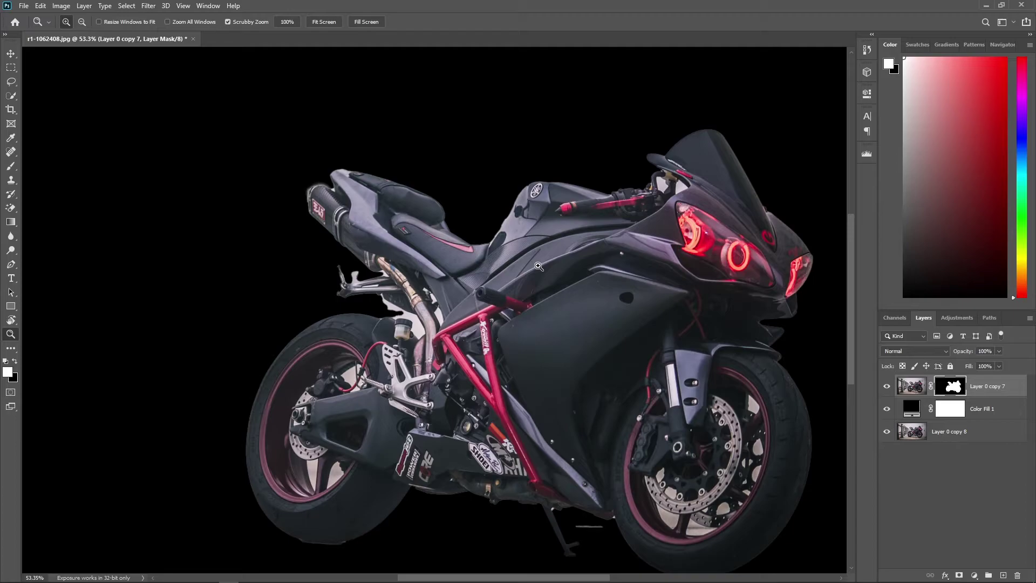
scroll(585, 519, up, 10)
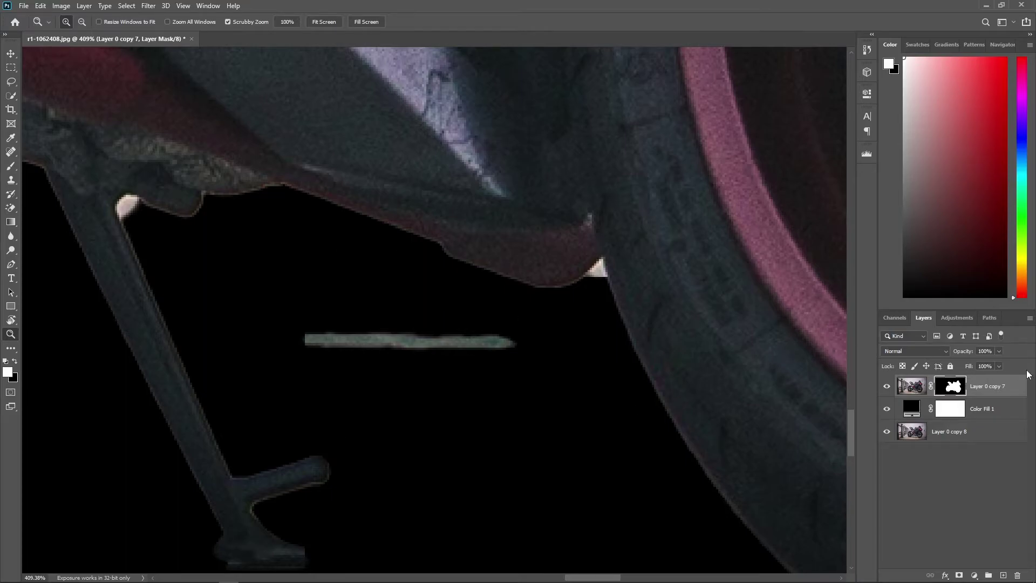
key(b)
alt+right_click(155, 356)
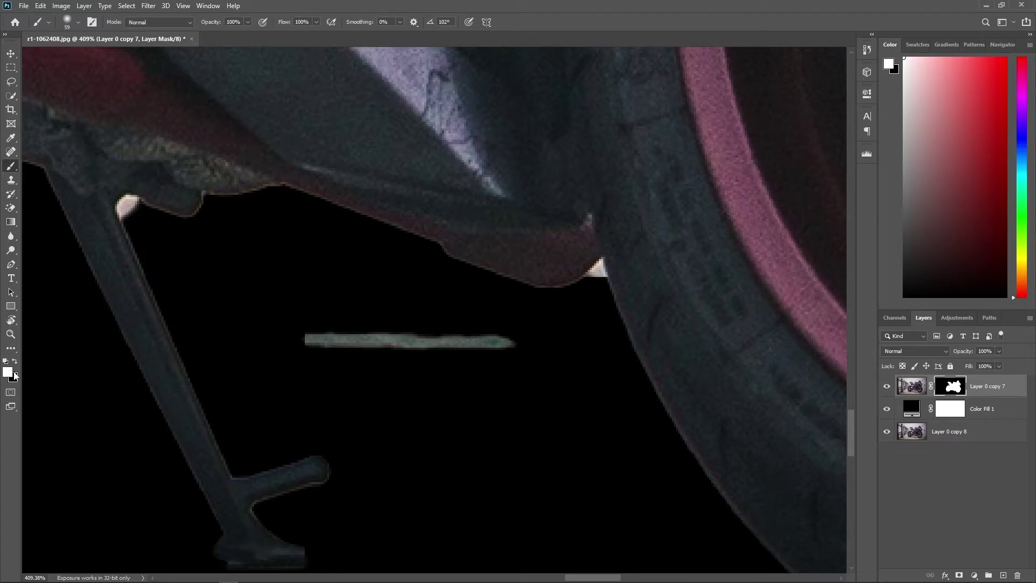
key(x)
drag(522, 353, 280, 334)
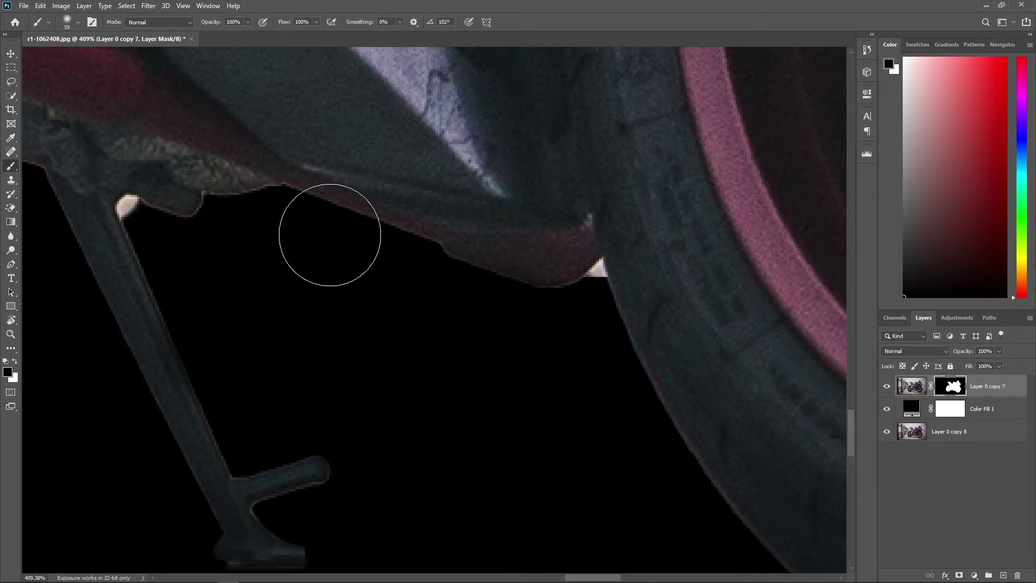
key(ctrl+0)
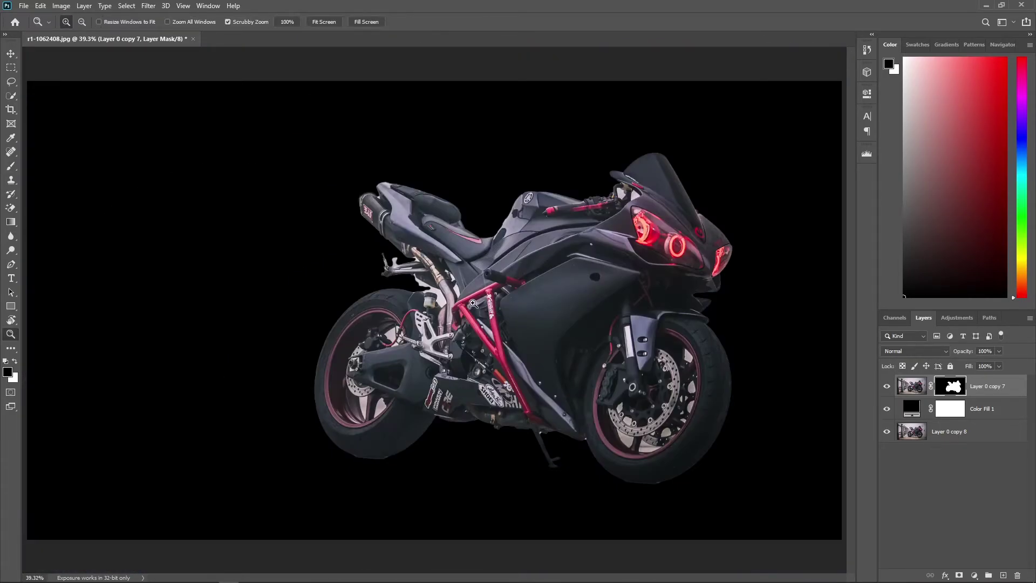
- Switch to the layer's pixels and Magic Eraser the light gaps by the reservoir and exhaust
key(z)
mouse_move(437, 263)
mouse_down()
mouse_move(463, 325)
mouse_move(501, 262)
mouse_up()
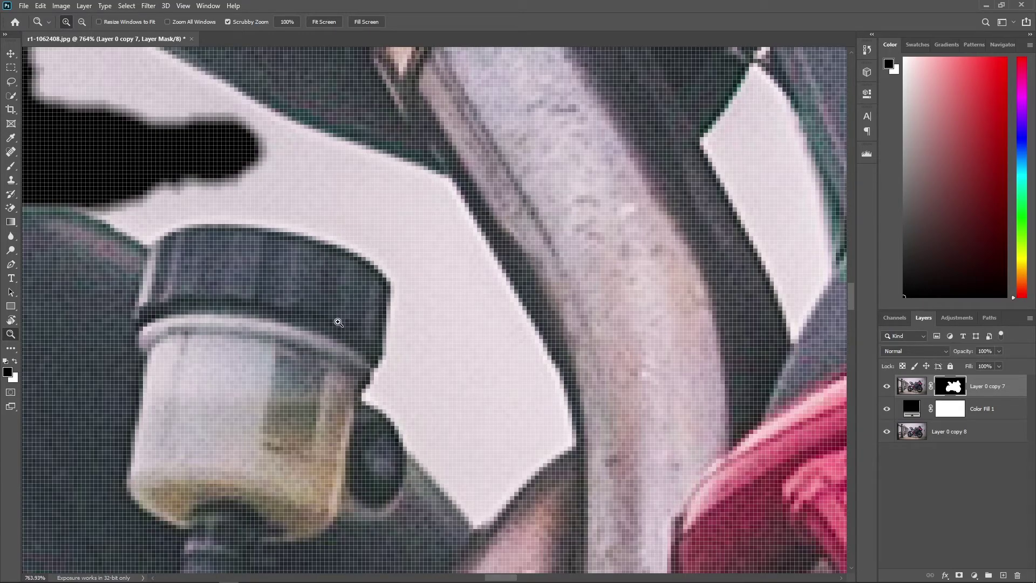
click(911, 386)
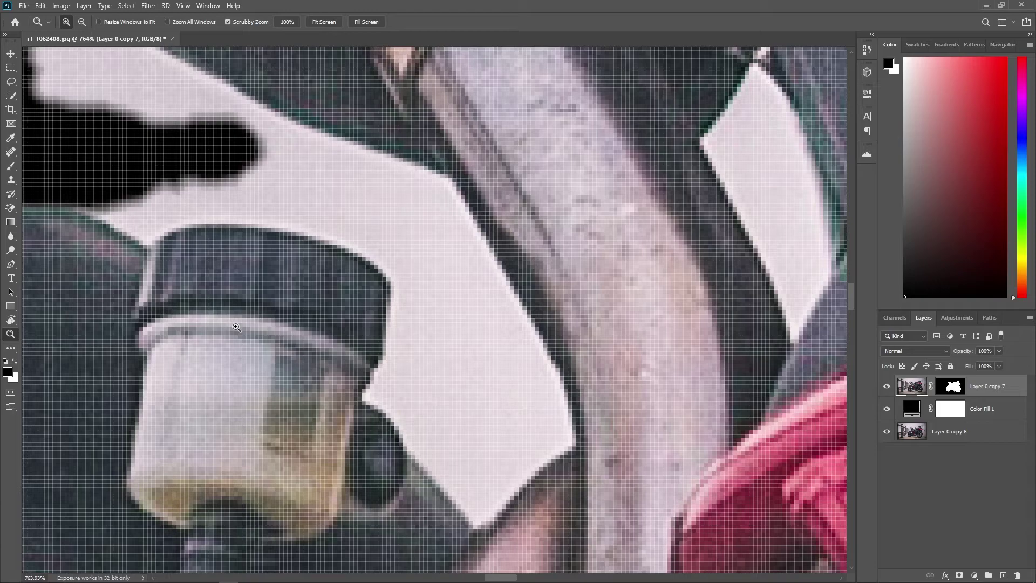
key(e)
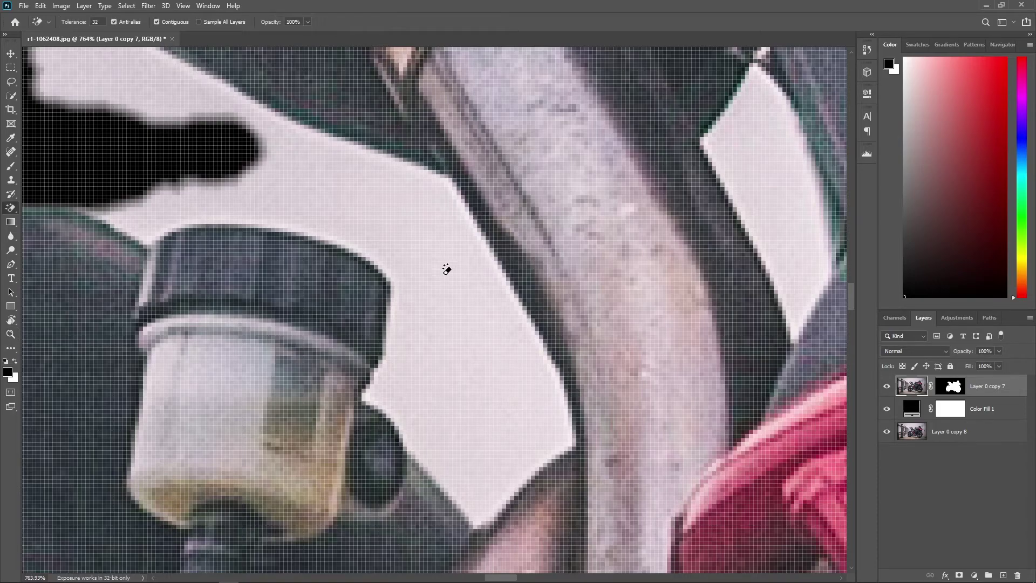
click(304, 180)
mouse_move(386, 243)
mouse_down()
mouse_move(536, 367)
mouse_move(749, 237)
mouse_move(294, 143)
mouse_up()
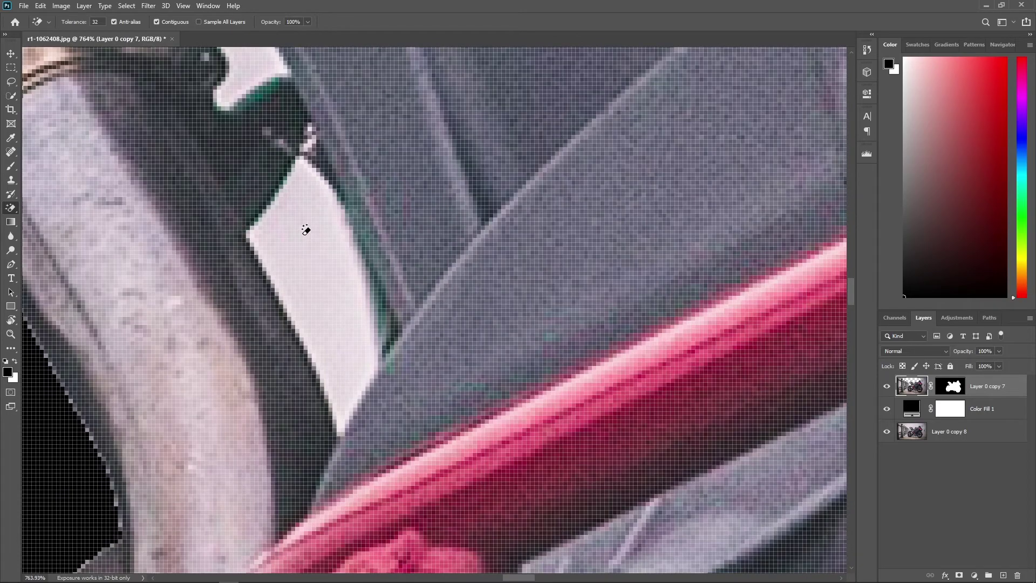
click(289, 291)
- Erase the remaining light gaps, small white patch and large background region around the frame
drag(400, 120, 493, 421)
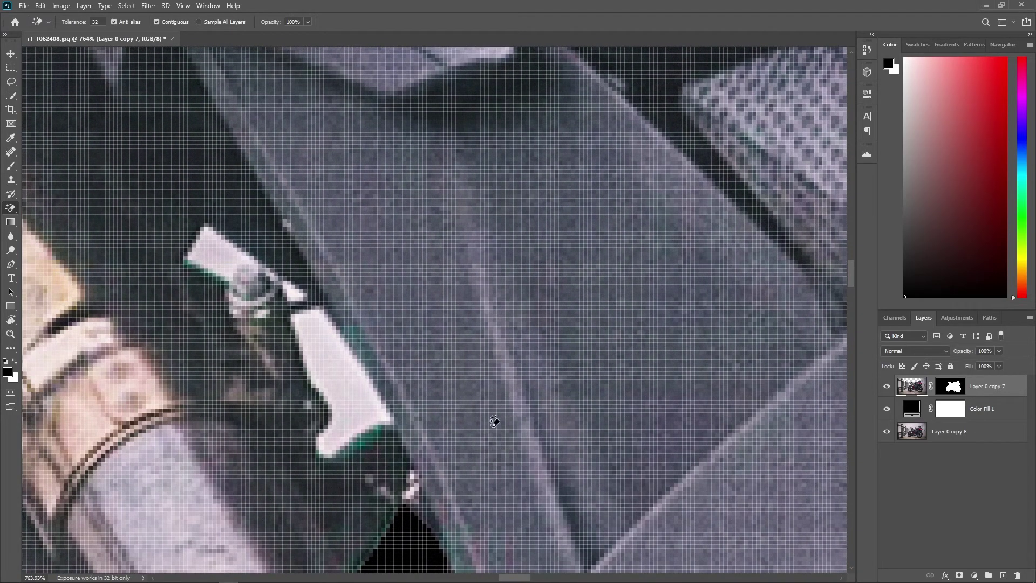
click(335, 363)
drag(348, 286, 486, 381)
click(356, 343)
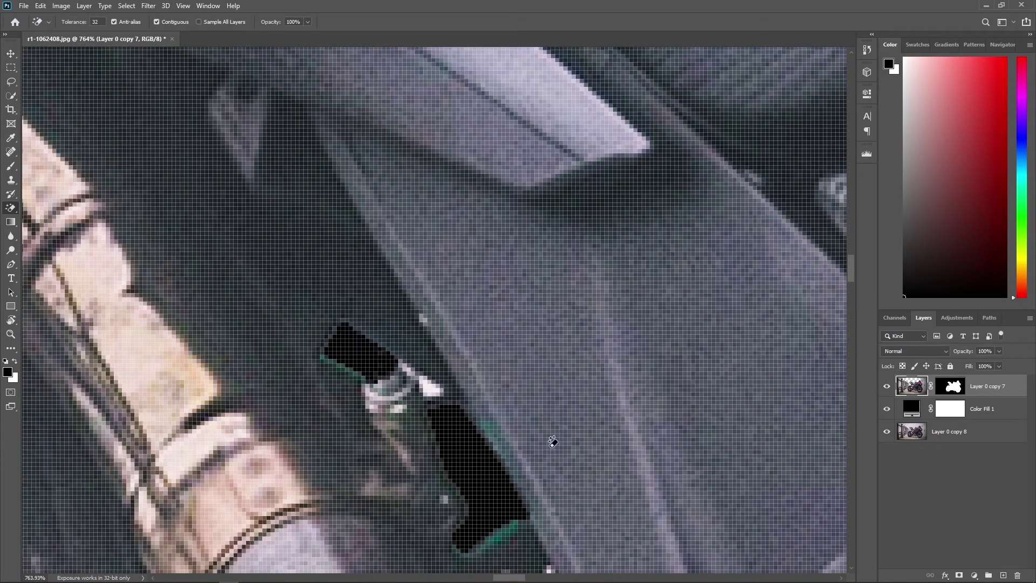
click(432, 387)
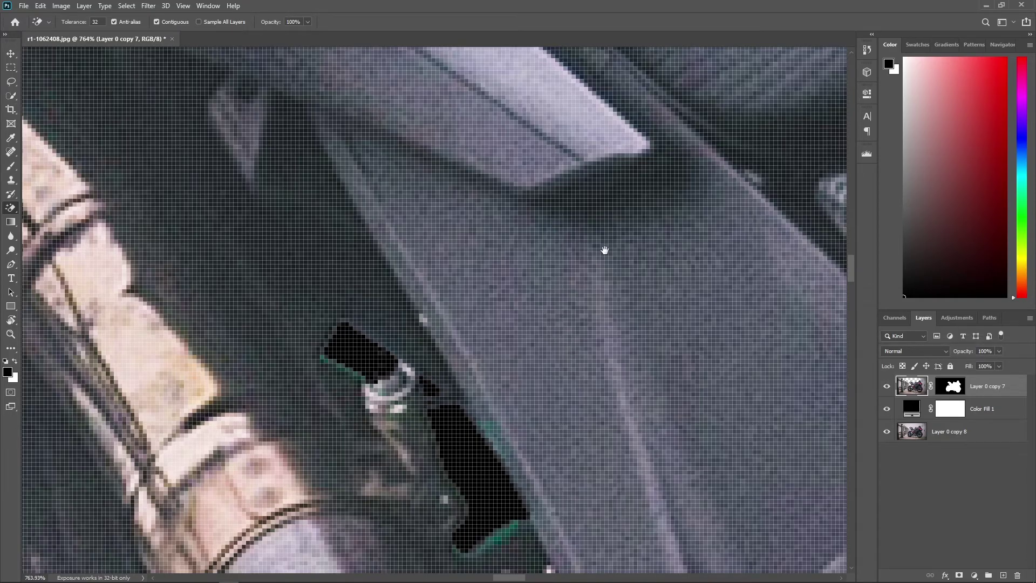
mouse_move(604, 250)
mouse_down()
mouse_move(423, 448)
mouse_move(590, 238)
mouse_move(340, 224)
mouse_move(335, 238)
mouse_up()
click(340, 224)
- Zoom into the rear wheel and Magic Eraser the light gaps between its spokes
key(ctrl+0)
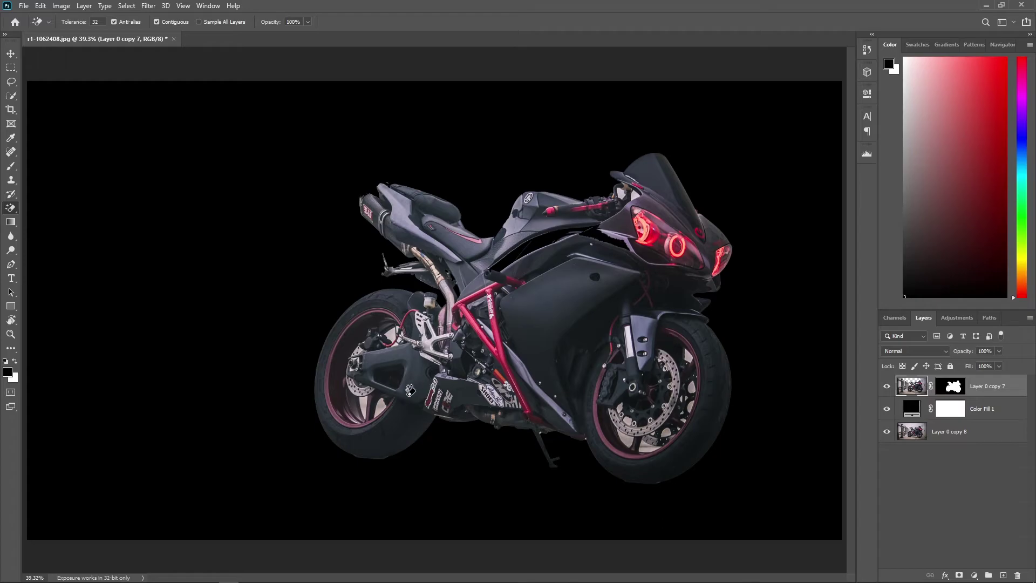
key(z)
drag(379, 409, 463, 316)
key(e)
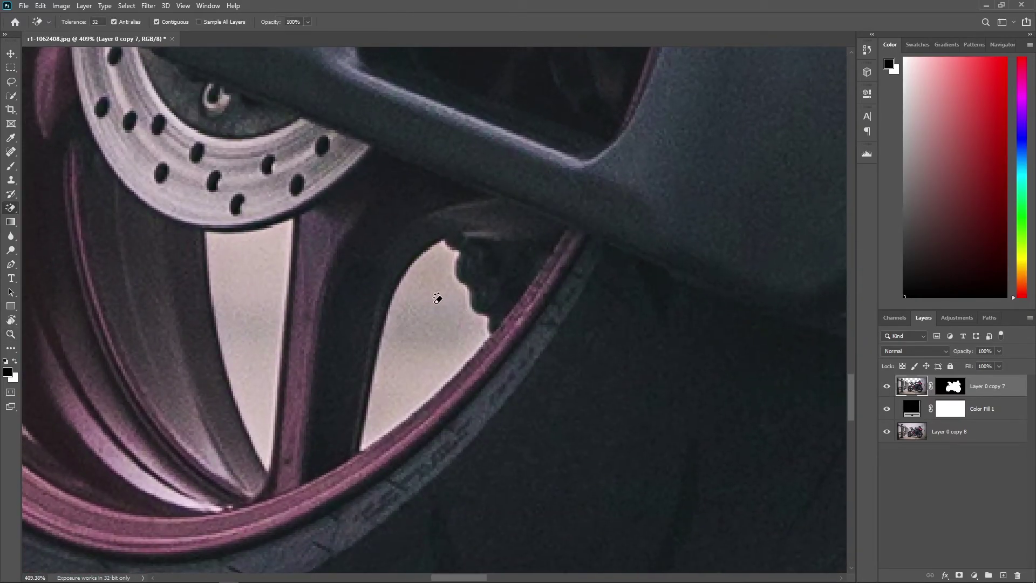
click(439, 296)
click(256, 287)
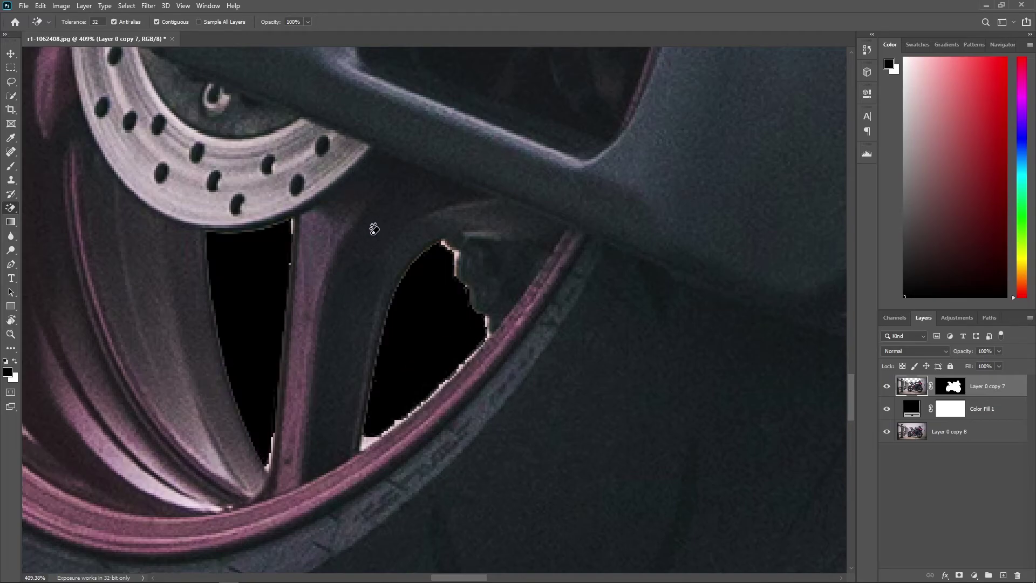
drag(399, 193, 462, 503)
- Erase the light gaps around the front brake disc and lower front wheel spokes
drag(423, 306, 512, 40)
drag(587, 216, 465, 109)
drag(496, 221, 465, 108)
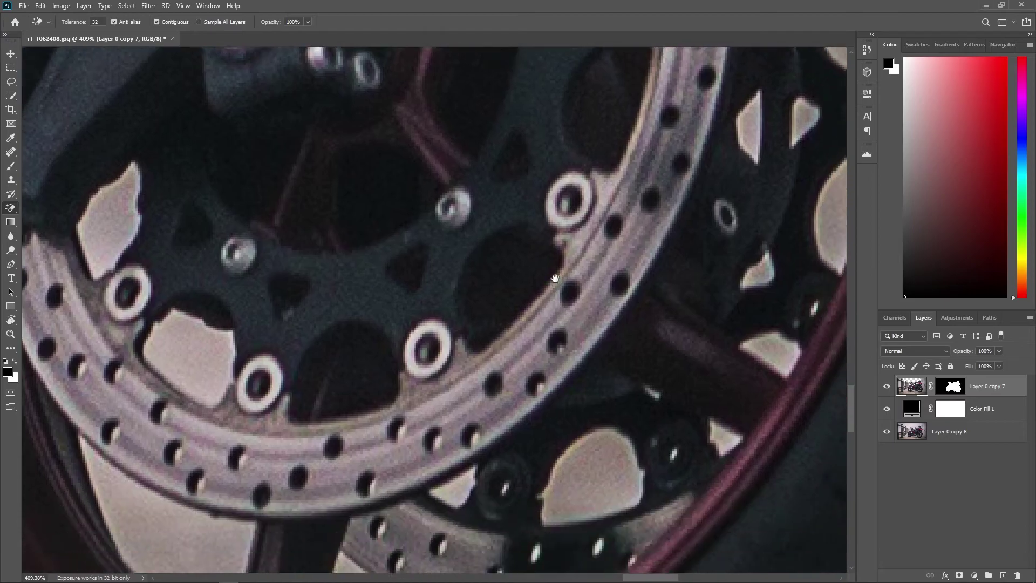
drag(605, 431, 569, 231)
click(569, 232)
click(338, 395)
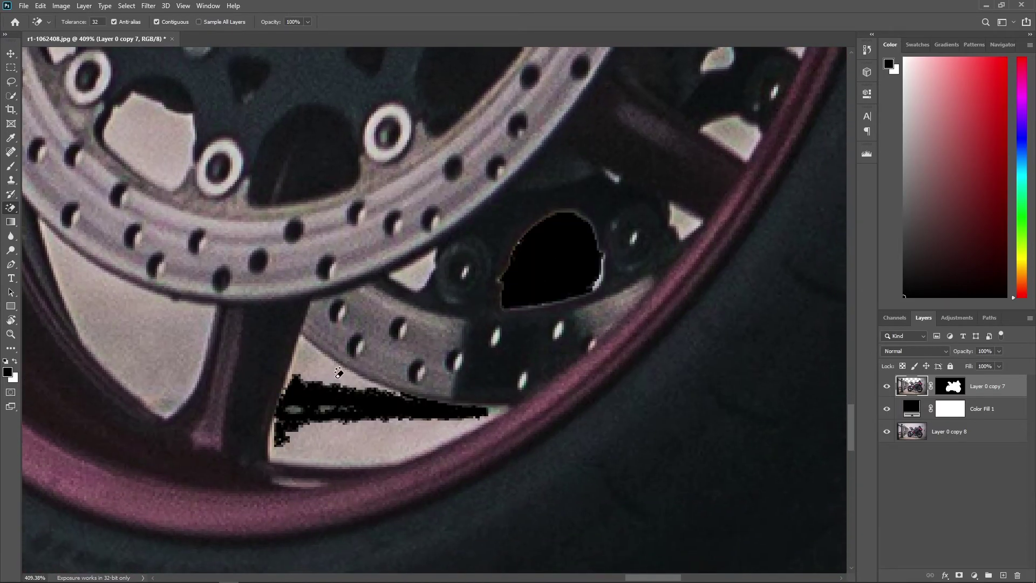
click(420, 267)
click(368, 438)
click(313, 366)
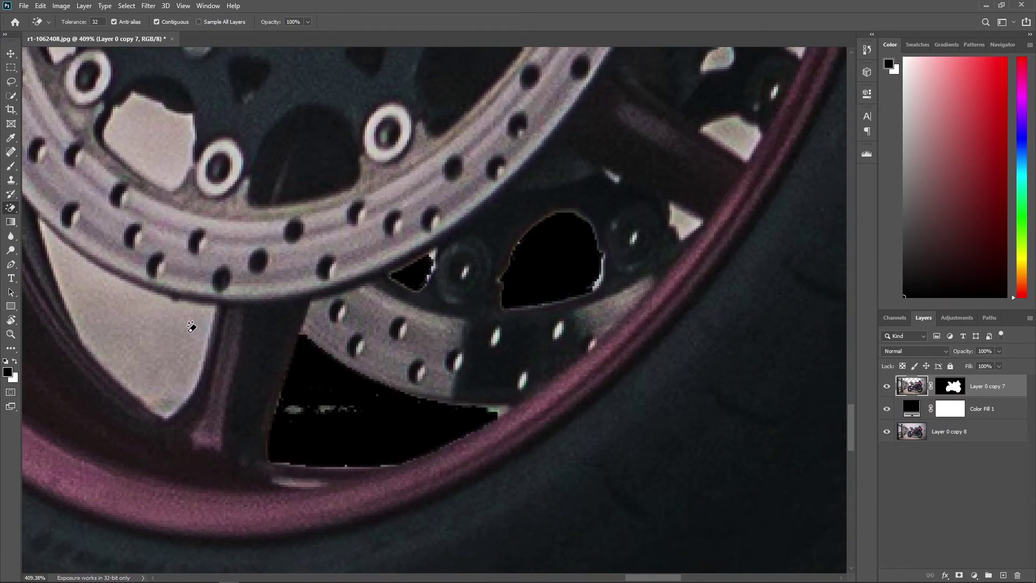
click(142, 313)
- Clear patches near the centre bolt and brake disc, undoing the erase that removed the hub
drag(193, 232, 370, 362)
click(317, 268)
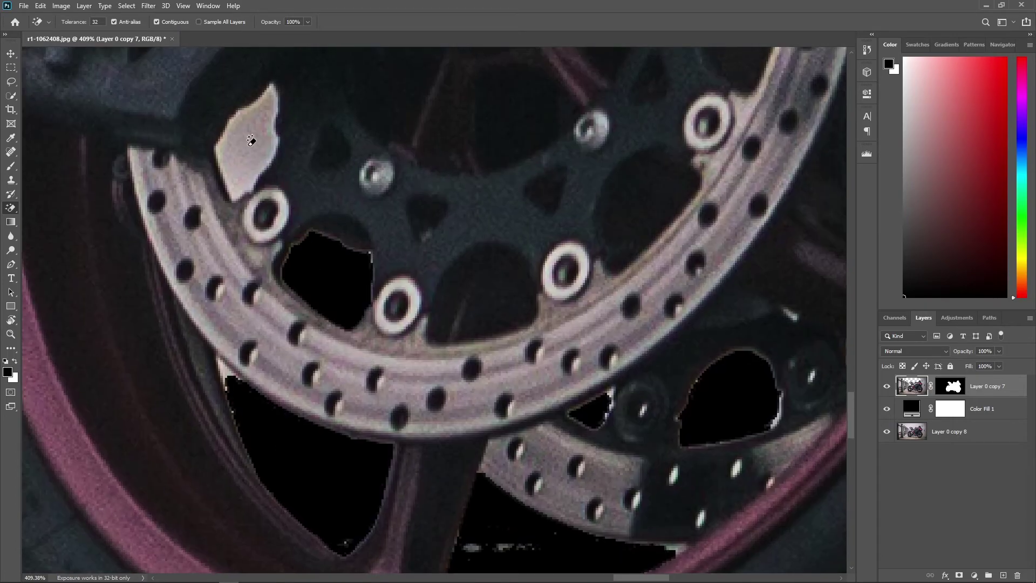
click(246, 137)
click(606, 164)
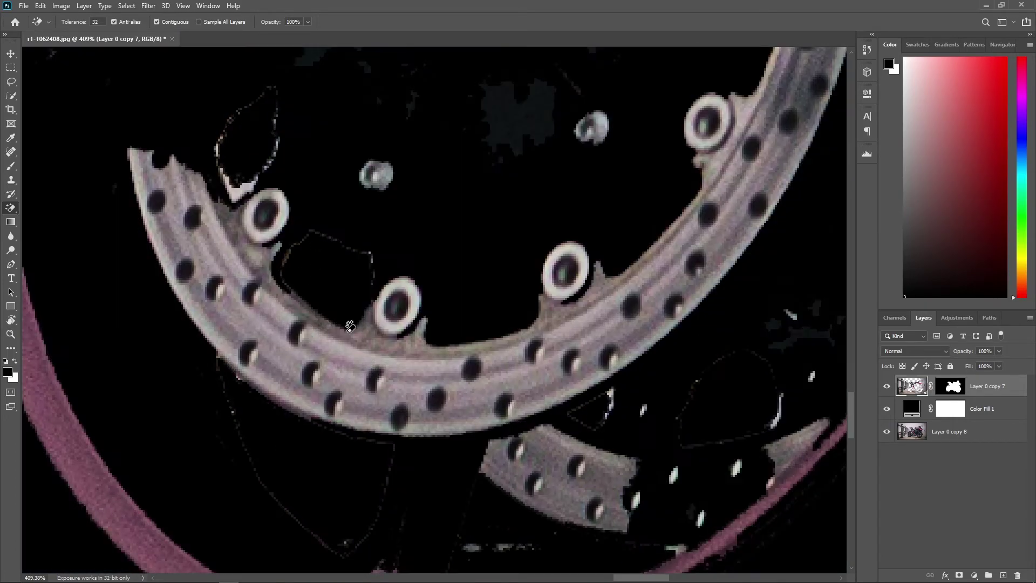
key(ctrl+z)
mouse_move(637, 165)
mouse_down()
mouse_move(511, 223)
mouse_move(367, 333)
mouse_up()
click(367, 332)
- Erase the last light spoke gaps in the wheel, then fit the whole motorcycle on screen
drag(388, 437, 460, 199)
click(395, 291)
click(291, 218)
click(345, 199)
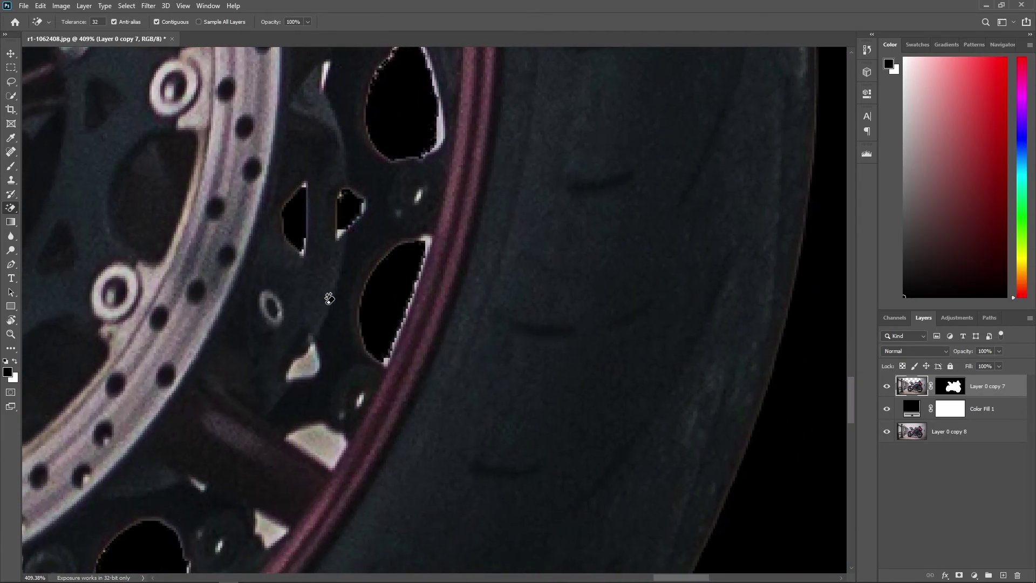
click(308, 357)
click(325, 442)
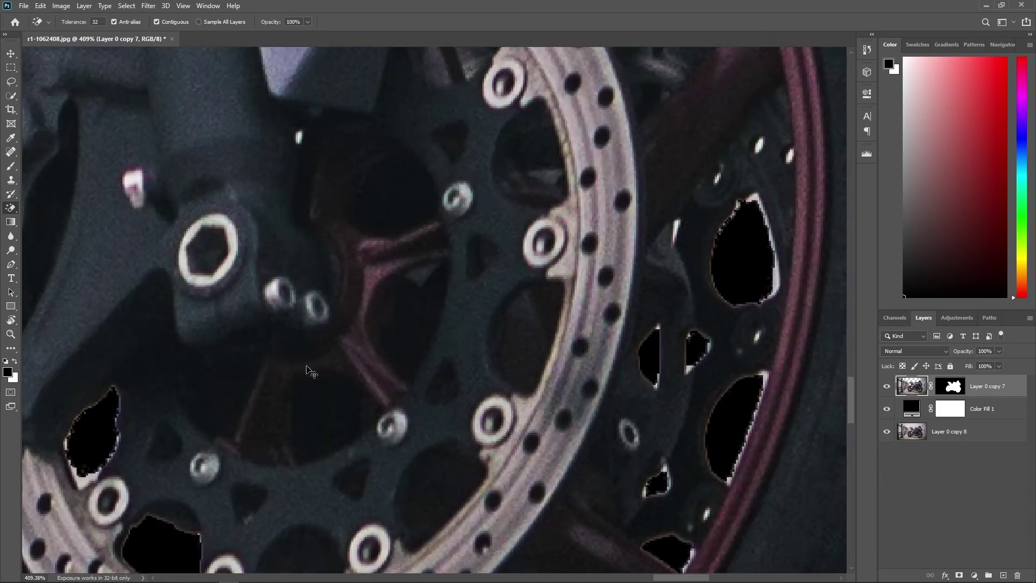
key(ctrl+0)
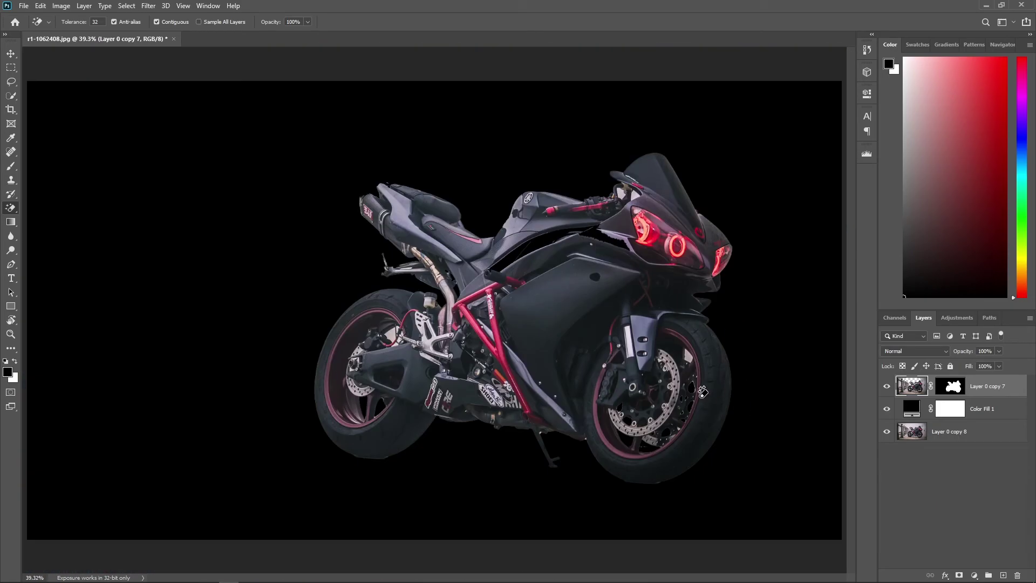
key(z)
drag(698, 390, 747, 401)
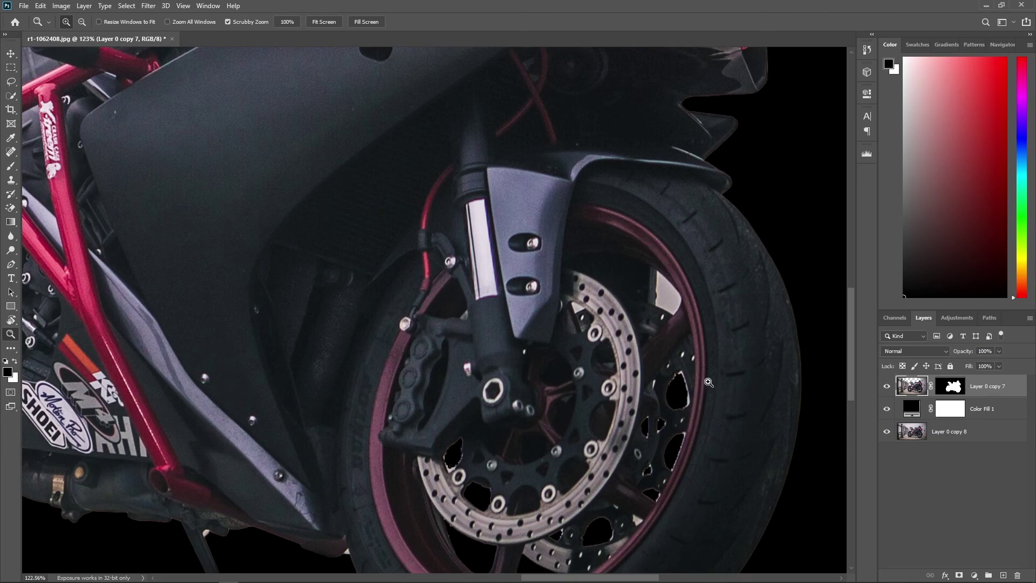
key(ctrl+0)
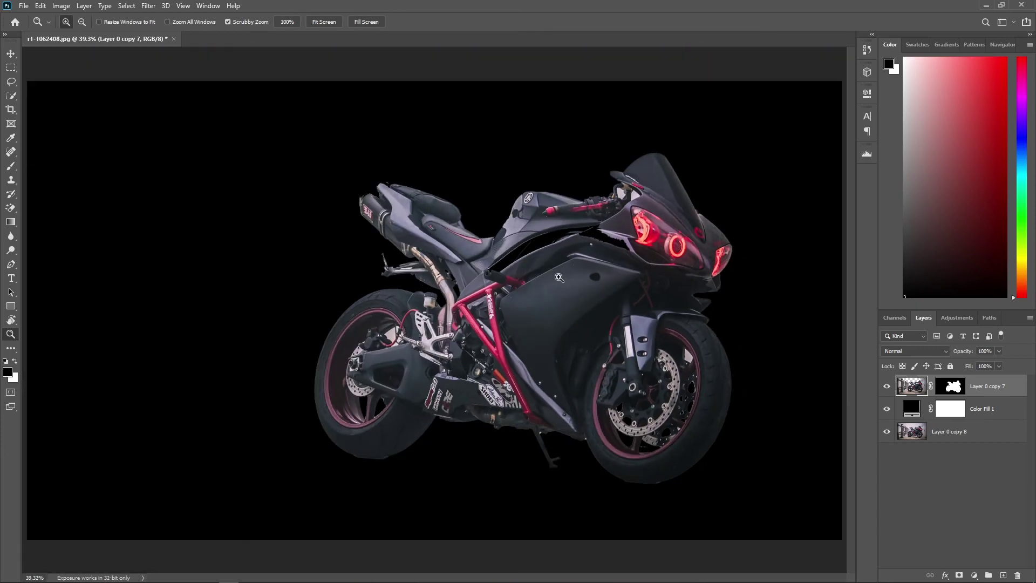